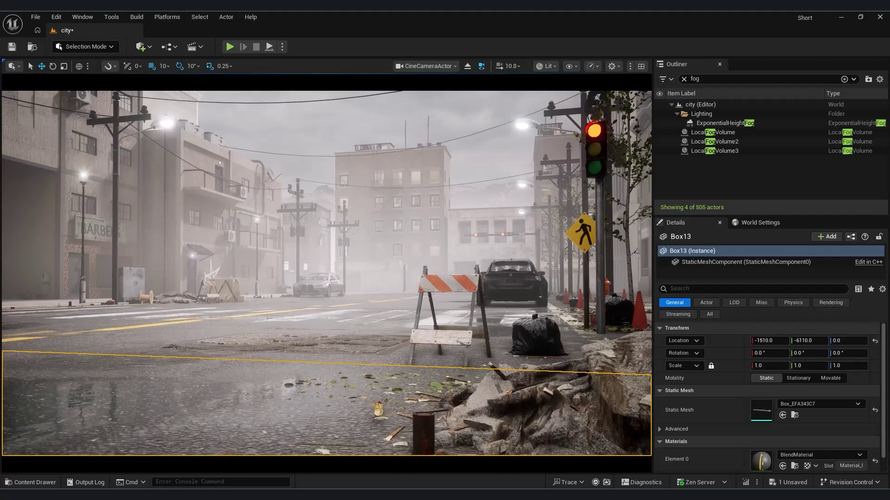
pyautogui.click(398, 337)
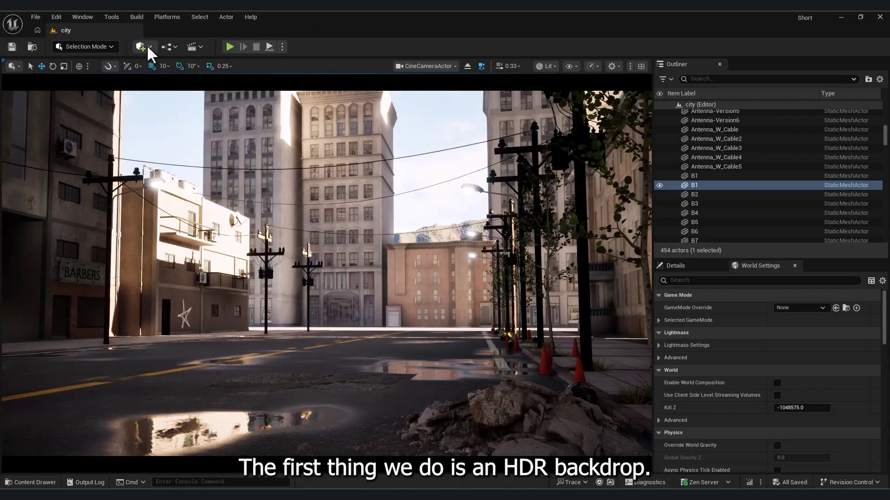
# Search the plugins for hdr and enable the HDRI Backdrop plugin
pyautogui.click(147, 47)
pyautogui.click(56, 17)
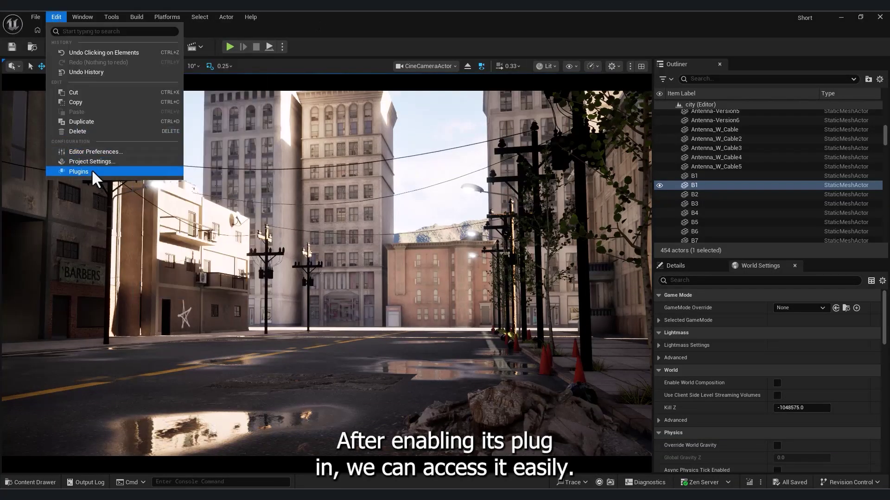
pyautogui.click(79, 172)
pyautogui.write('ا')
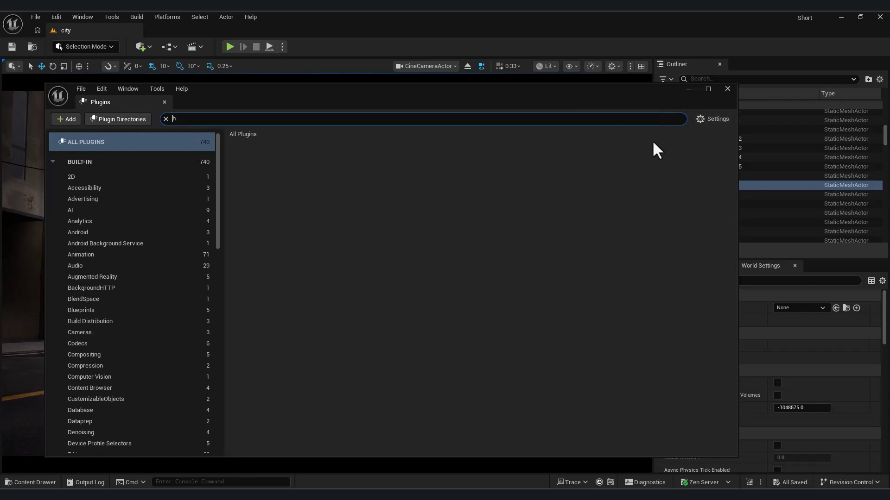
pyautogui.write('dr')
pyautogui.click(244, 161)
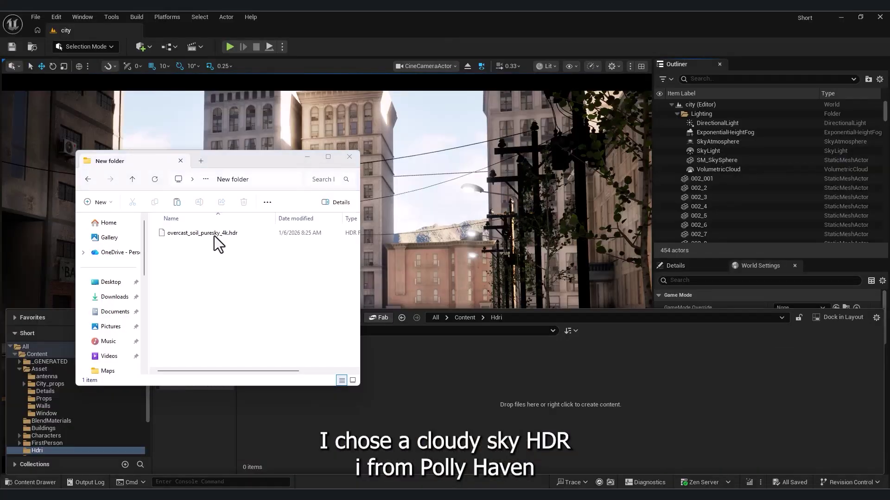
# Import overcast_soil_puresky_4k.hdr into the Hdri content folder and place an HDRI Backdrop actor on the street
pyautogui.moveTo(442, 430); pyautogui.dragTo(442, 435)
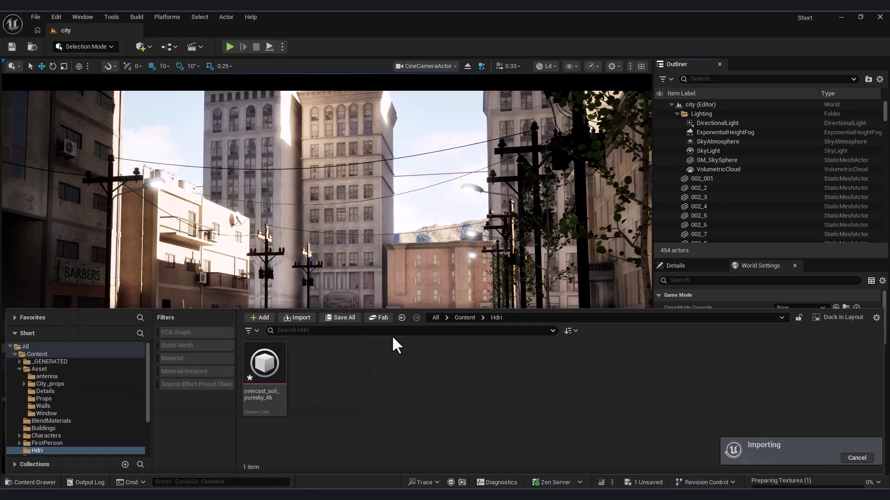
pyautogui.click(146, 48)
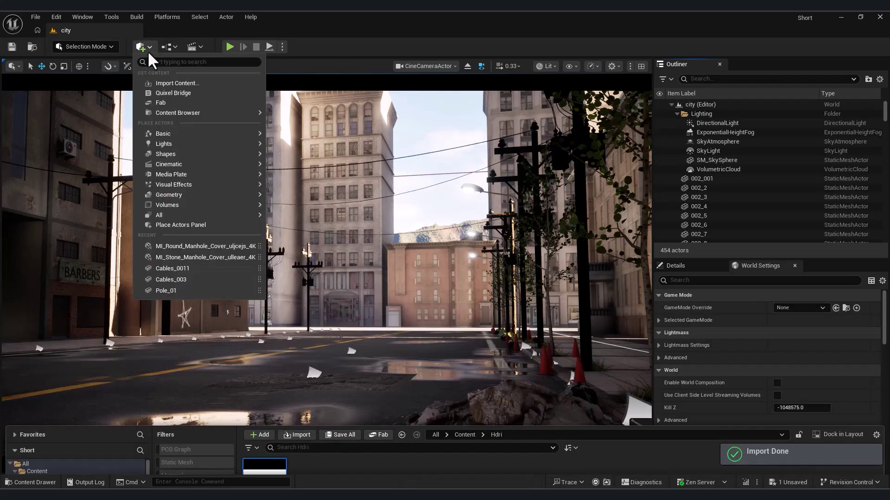
pyautogui.write('h')
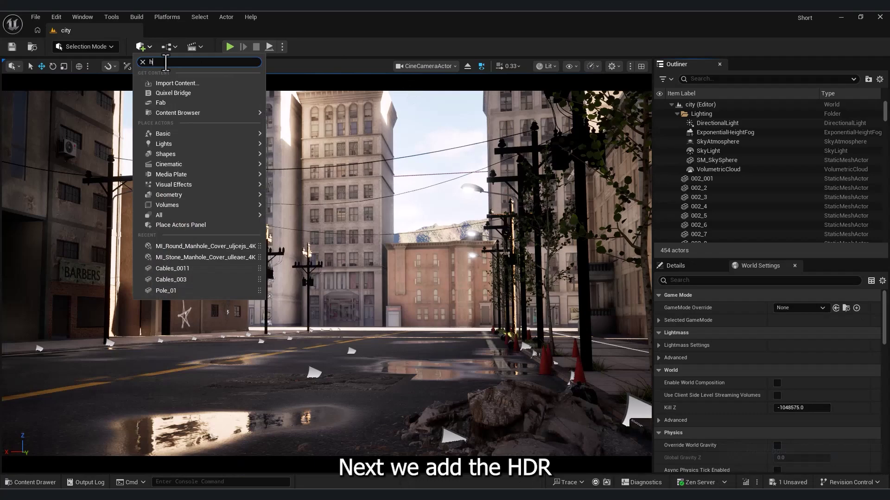
pyautogui.write('dr')
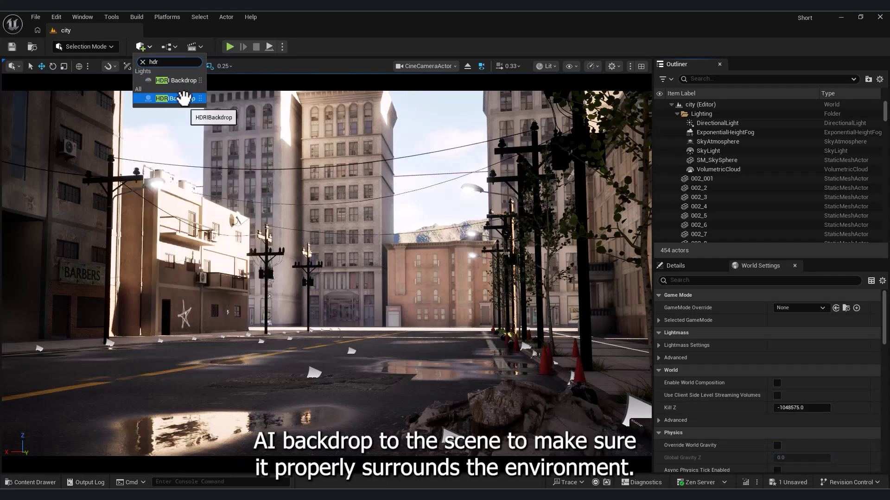
pyautogui.moveTo(184, 98); pyautogui.dragTo(373, 355)
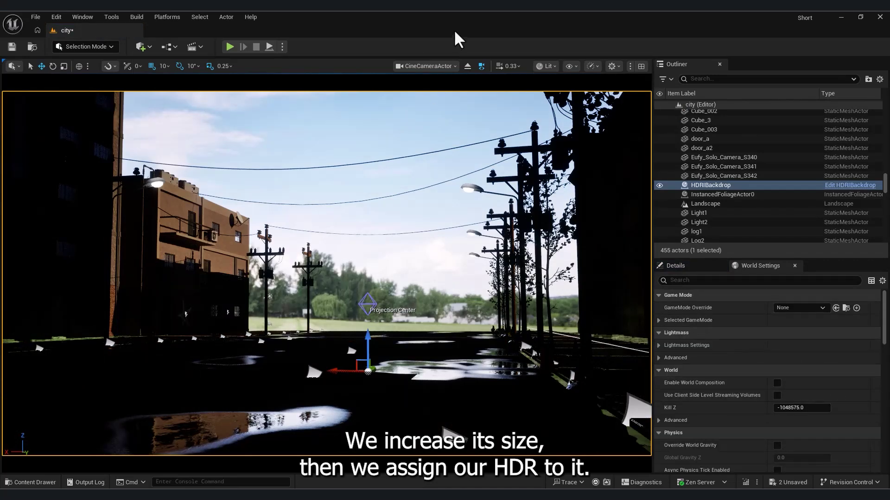
# Set the HDRI Backdrop's size to 5000 so that it surrounds the whole city
pyautogui.click(675, 265)
pyautogui.scroll(-3, 792, 458)
pyautogui.click(765, 423)
pyautogui.write('500')
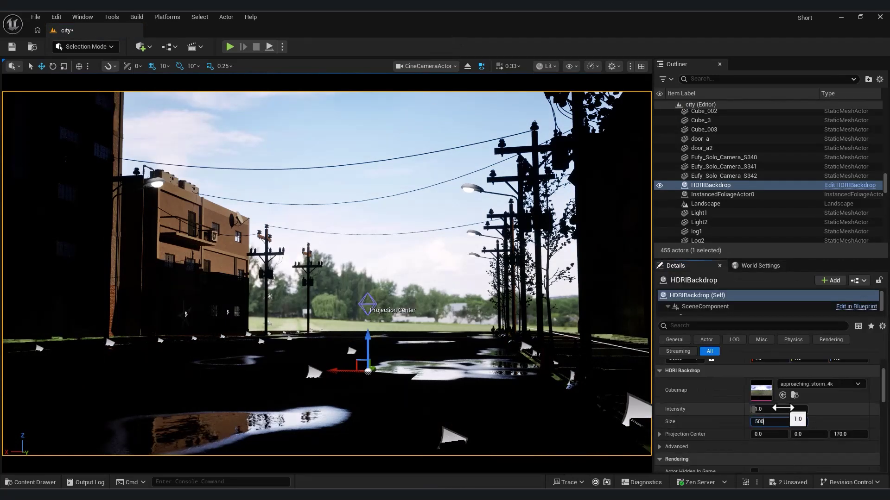
pyautogui.write('0')
pyautogui.press('Return')
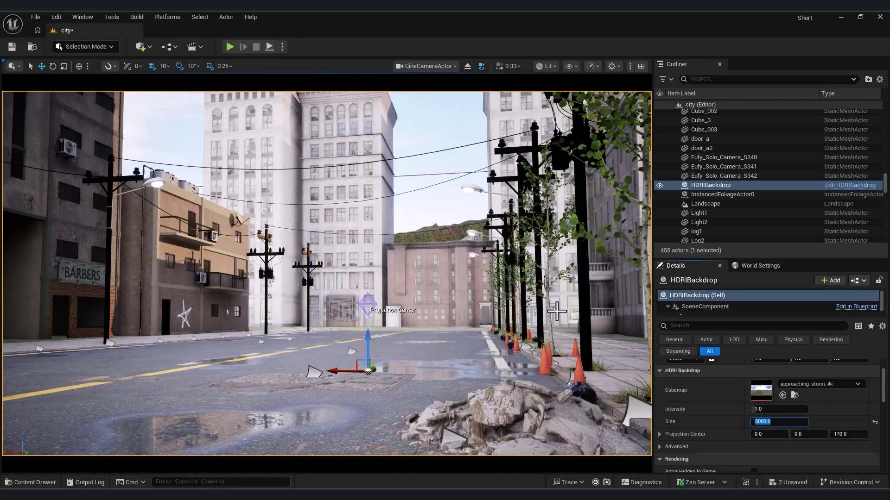
# Assign the overcast_soil_puresky_4k texture as the HDRI Backdrop's cubemap
pyautogui.click(47, 482)
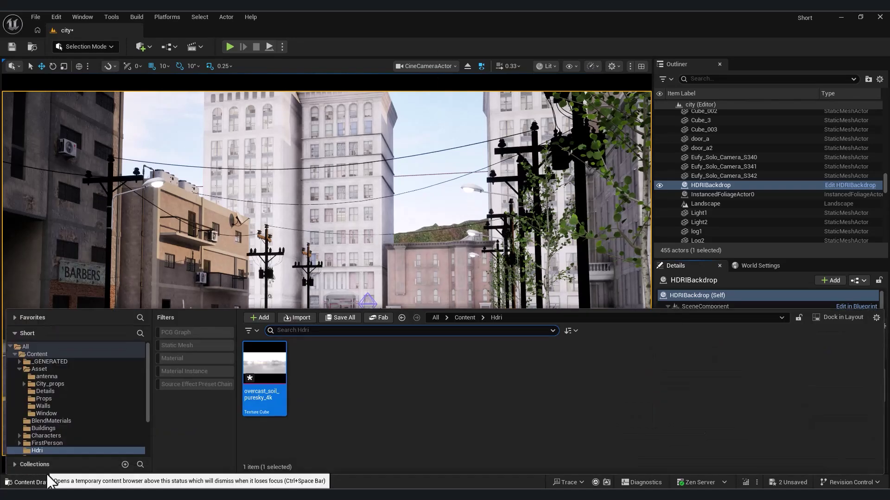
pyautogui.click(48, 481)
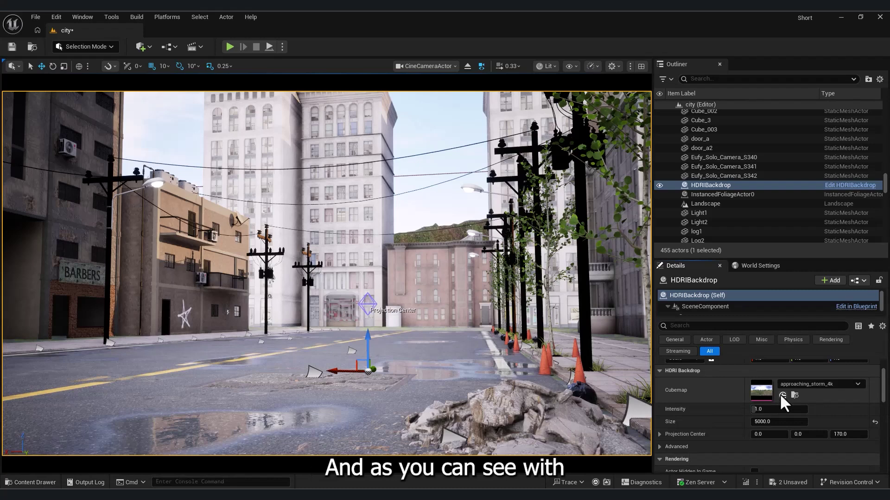
pyautogui.click(782, 396)
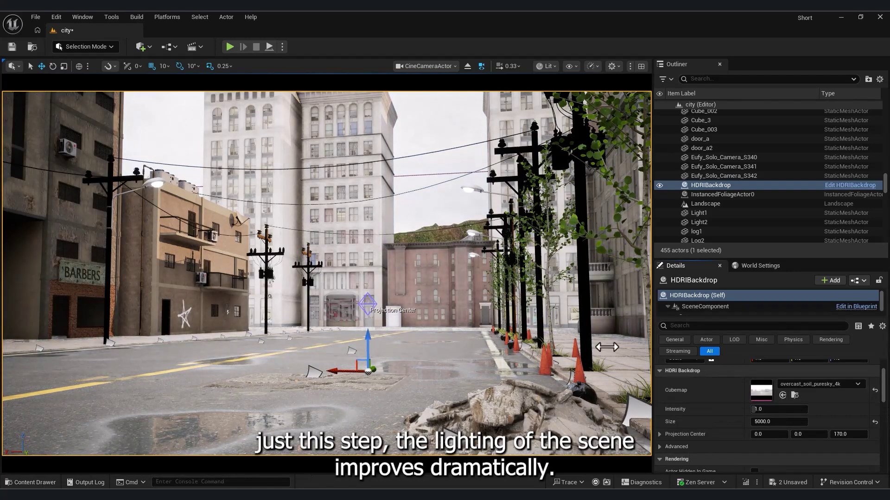
# Set the backdrop's Skylight component to SLS Specified Cubemap and assign overcast_soil_puresky_4k as its cubemap
pyautogui.click(728, 308)
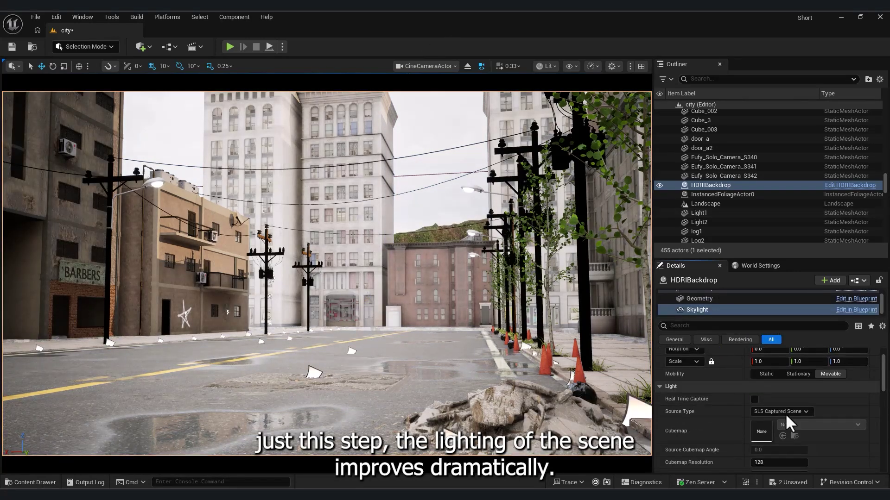
pyautogui.click(785, 413)
pyautogui.click(784, 431)
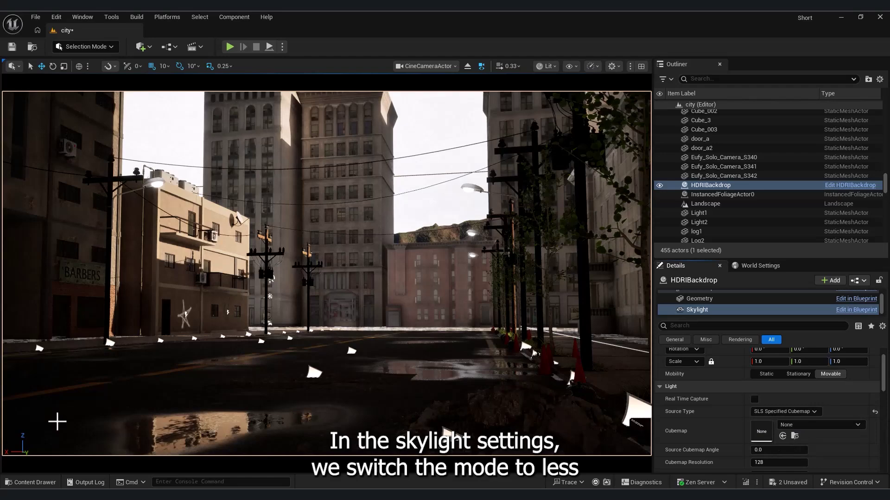
pyautogui.click(42, 483)
pyautogui.click(30, 482)
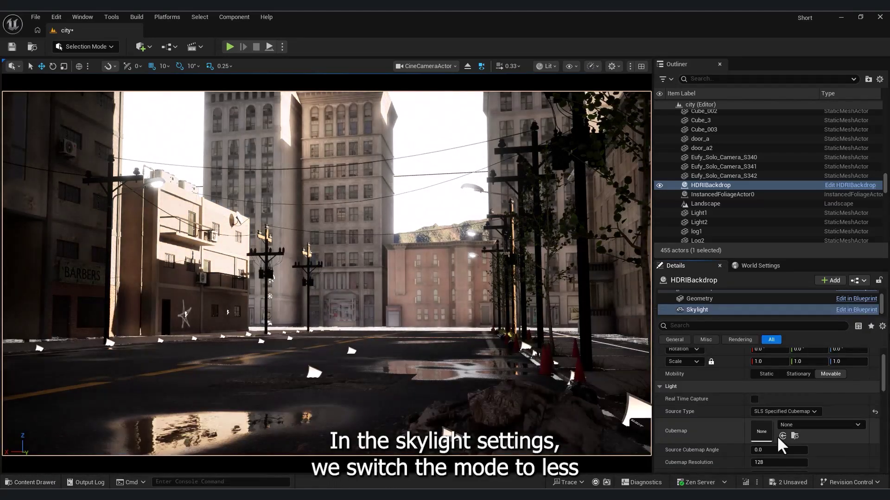
pyautogui.click(783, 436)
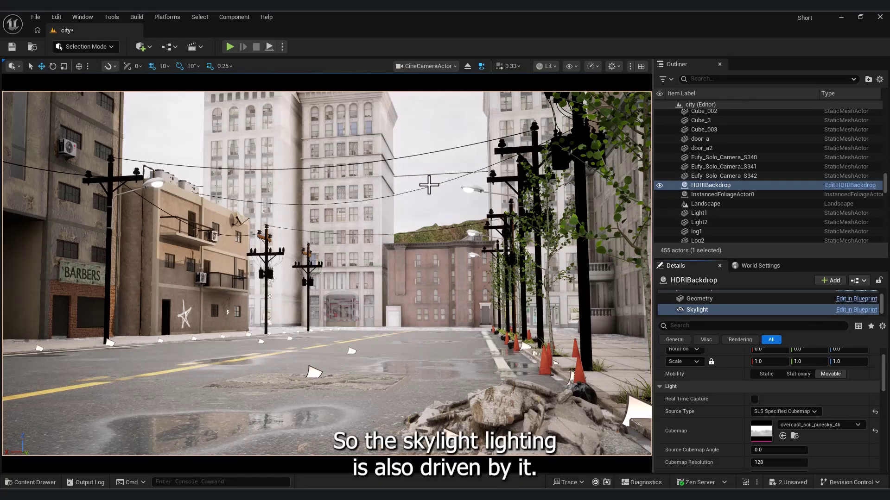
# Lower the HDRI Backdrop to a Z location of -20 and rotate it to -20° about Z
pyautogui.scroll(2, 828, 434)
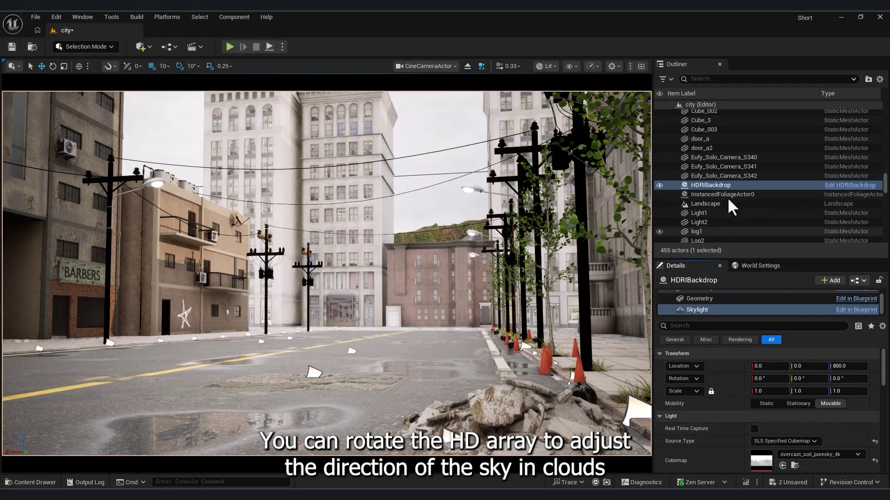
pyautogui.click(723, 177)
pyautogui.click(731, 187)
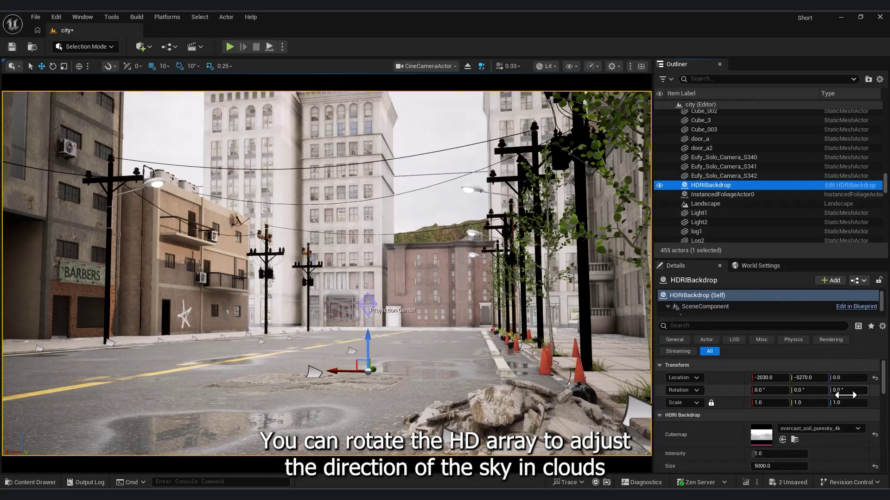
pyautogui.moveTo(845, 390); pyautogui.dragTo(845, 390)
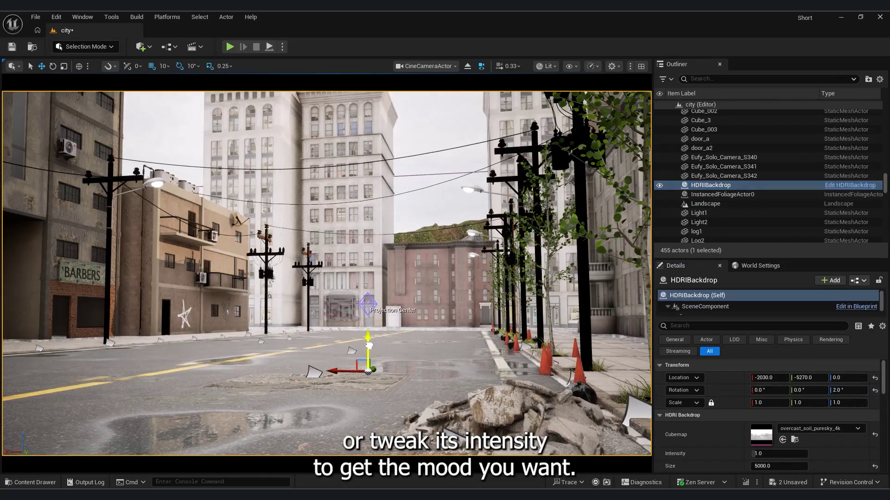
pyautogui.moveTo(369, 345); pyautogui.dragTo(369, 353)
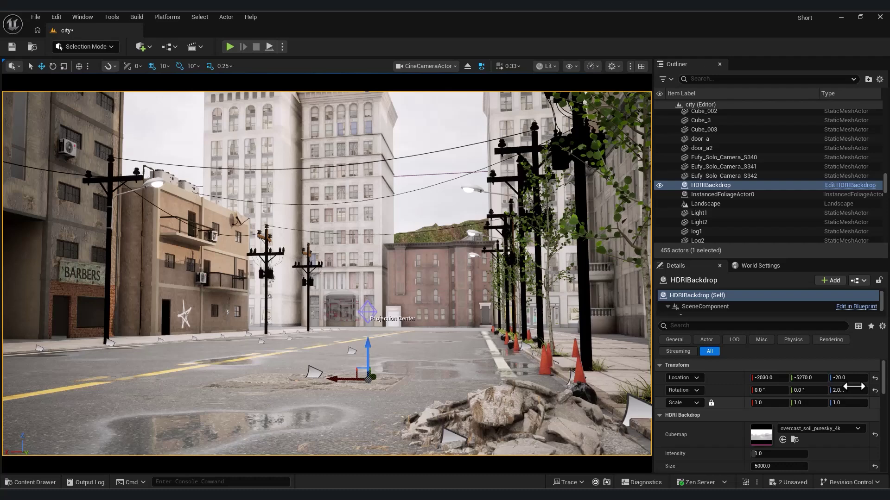
pyautogui.moveTo(846, 390); pyautogui.dragTo(852, 390)
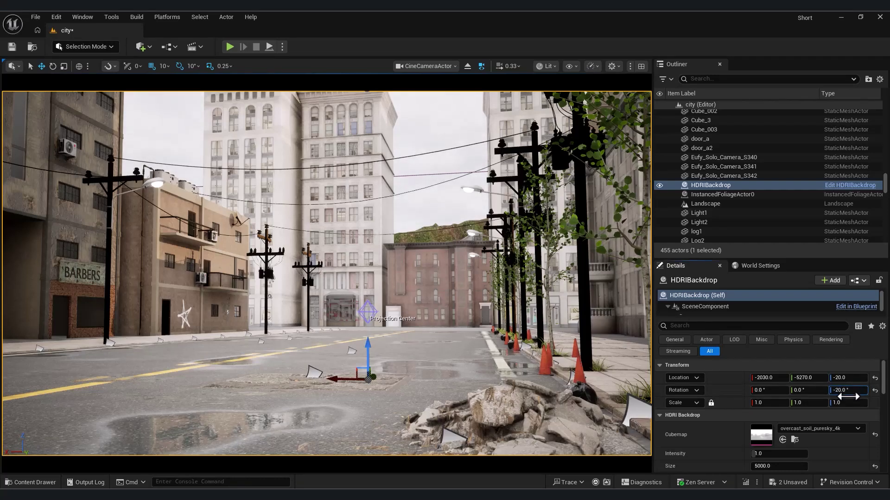
# Try an intensity of 2 on the HDRI Backdrop, and set it back to 1
pyautogui.scroll(-3, 884, 396)
pyautogui.click(780, 403)
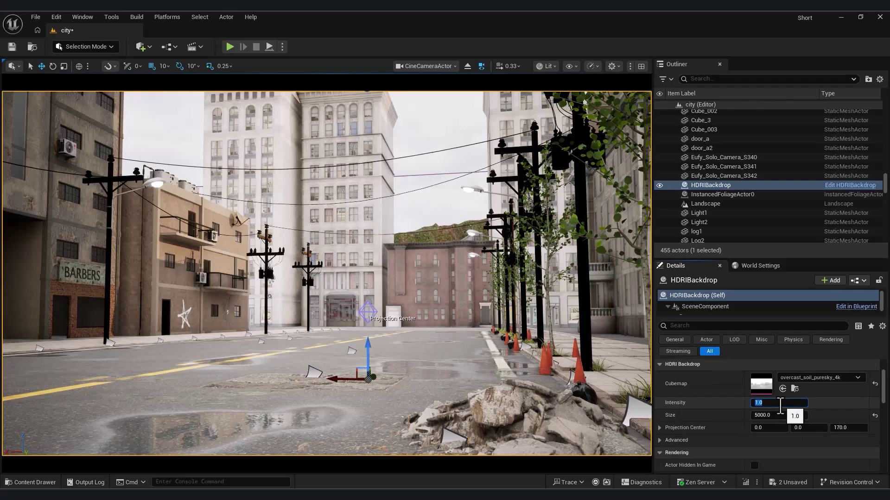
pyautogui.press('Return')
pyautogui.write('2')
pyautogui.press('Return')
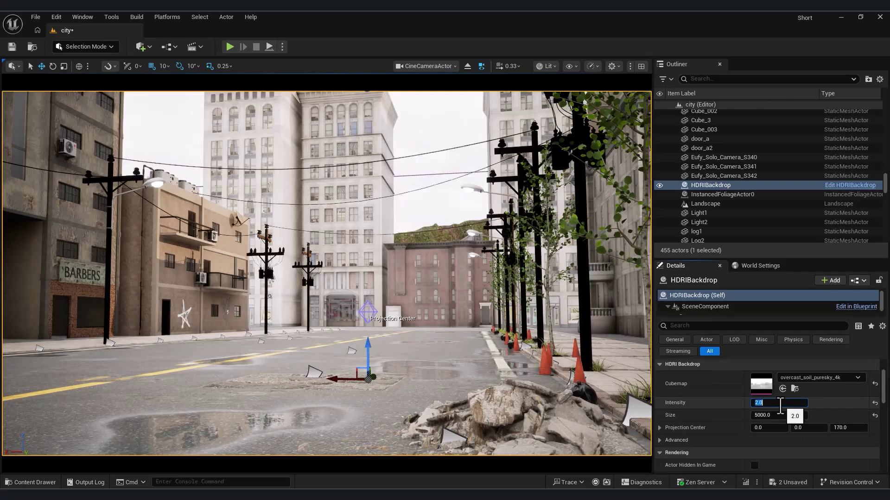
pyautogui.write('1')
pyautogui.press('Return')
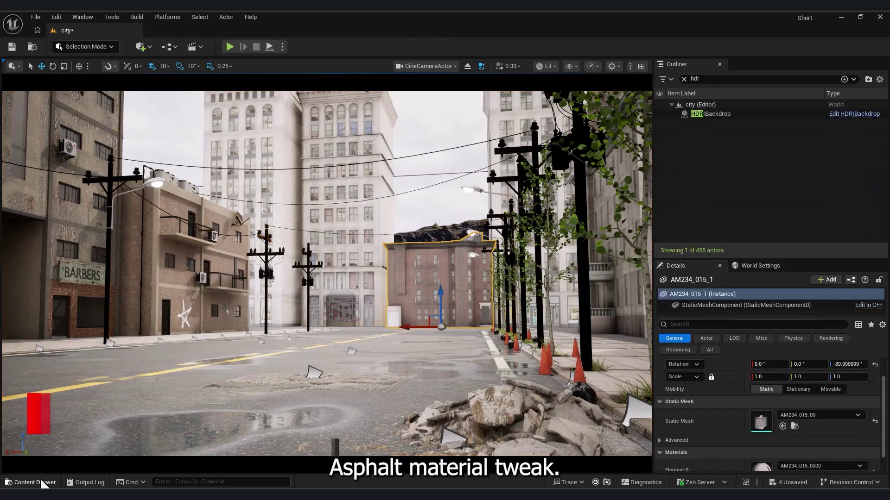
# Open the BlendMaterial instance and enable its Use Base Layer Adjustments parameter to tweak the asphalt
pyautogui.hotkey('ctrl', 'space')
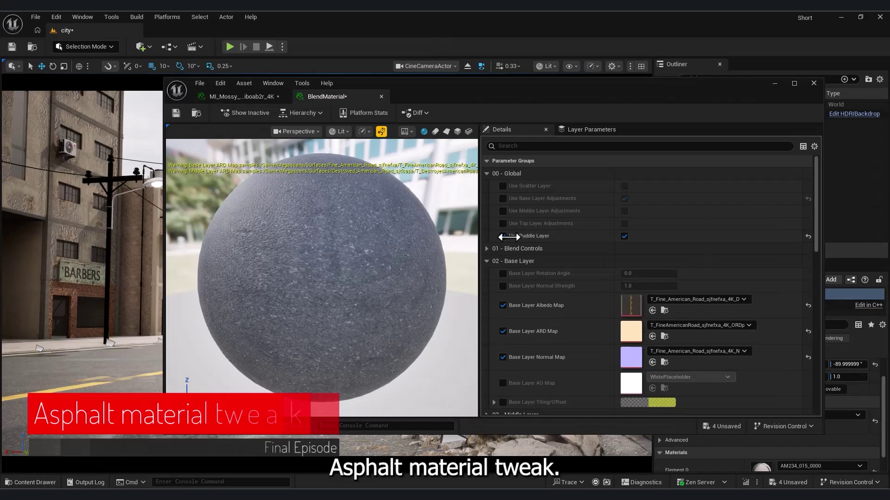
pyautogui.click(503, 199)
pyautogui.moveTo(565, 88); pyautogui.dragTo(726, 77)
pyautogui.moveTo(794, 350)
pyautogui.mouseDown()
pyautogui.moveTo(829, 350)
pyautogui.moveTo(820, 337)
pyautogui.moveTo(741, 337)
pyautogui.moveTo(800, 349)
pyautogui.moveTo(753, 349)
pyautogui.moveTo(787, 349)
pyautogui.mouseUp()
pyautogui.moveTo(737, 78); pyautogui.dragTo(162, 348)
pyautogui.click(427, 348)
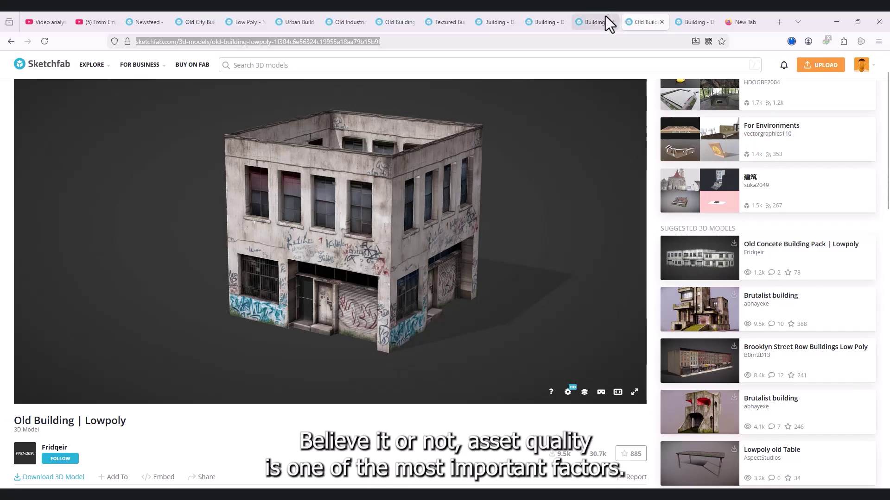
# Switch to the browser and look through the open Sketchfab pages of old and urban building models to compare asset quality
pyautogui.click(595, 21)
pyautogui.click(553, 21)
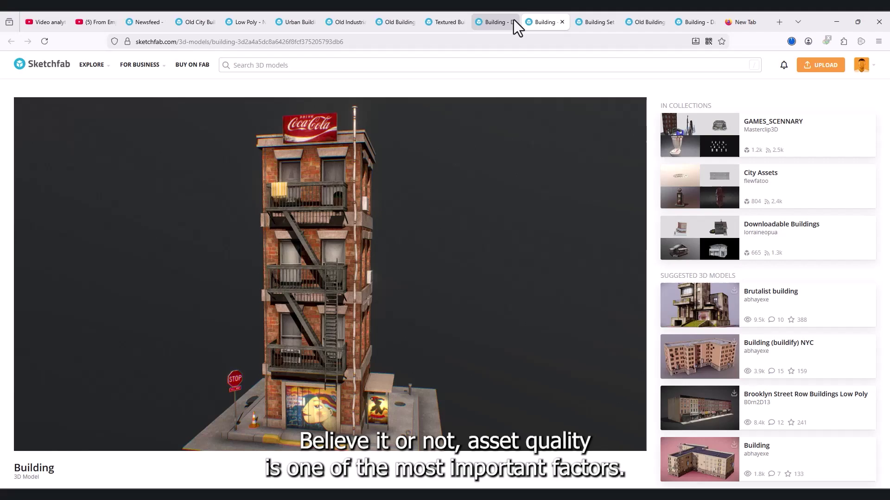
pyautogui.click(493, 22)
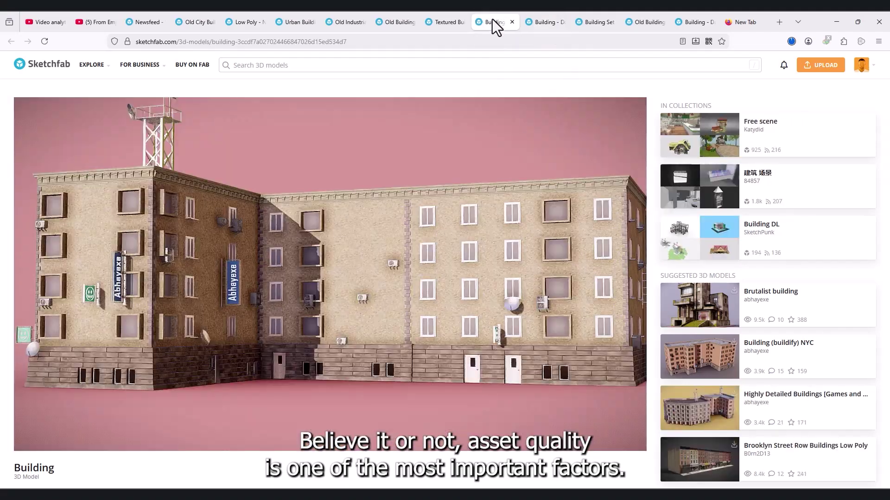
pyautogui.click(445, 23)
pyautogui.click(396, 21)
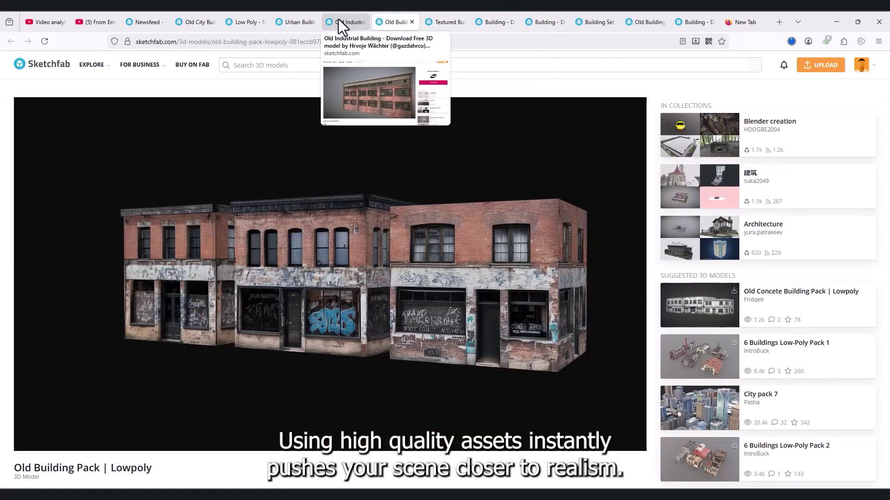
pyautogui.click(338, 21)
pyautogui.click(292, 22)
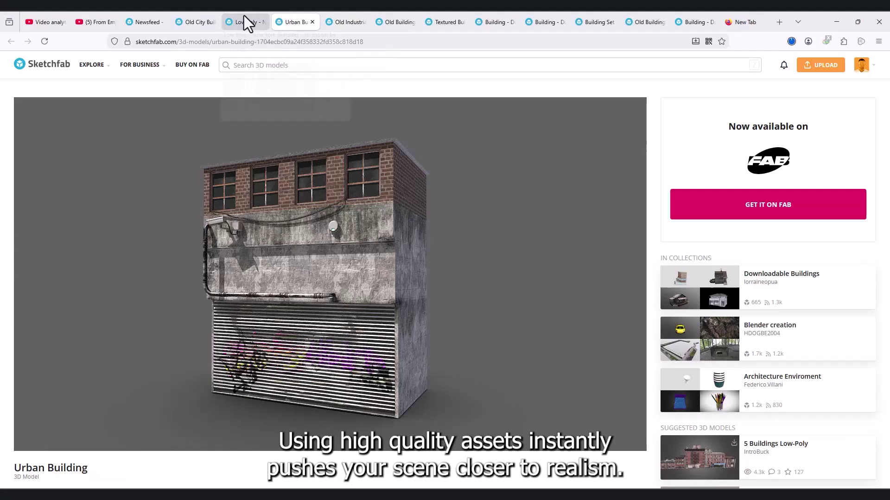
pyautogui.click(244, 22)
pyautogui.click(199, 19)
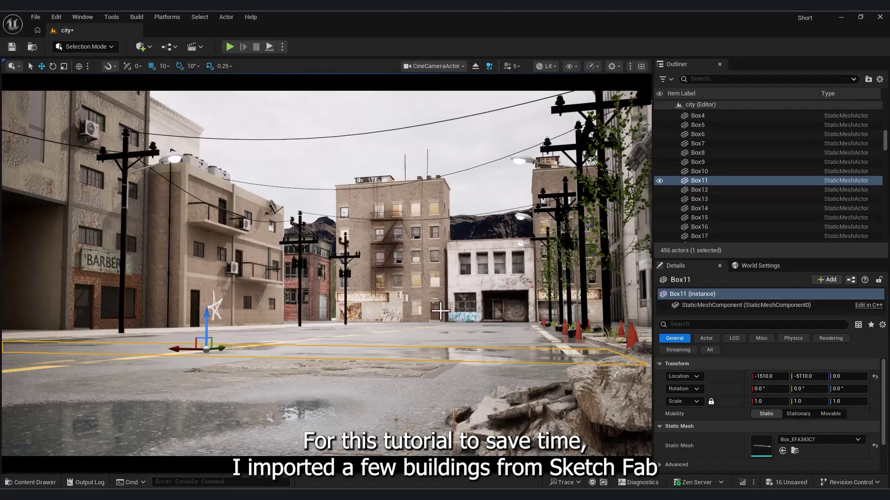
# Switch back to Unreal Editor, select the imported background buildings one by one to inspect them, and clear the selection
pyautogui.click(440, 310)
pyautogui.click(493, 286)
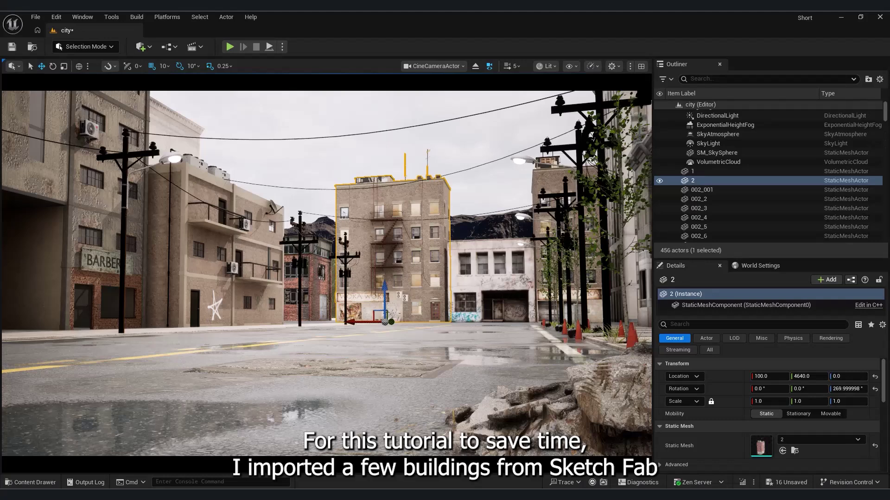
pyautogui.click(315, 288)
pyautogui.click(552, 364)
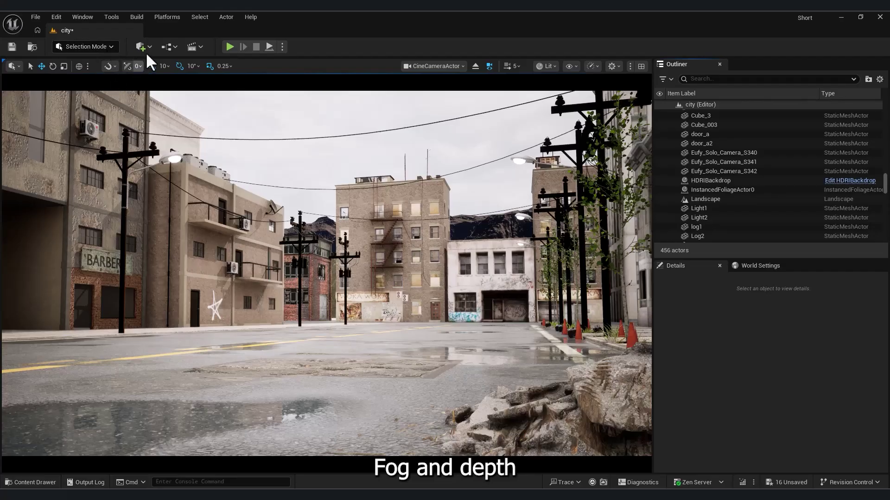
# Search the placeable actors for fog and place a Local Fog Volume on the street in front of the buildings
pyautogui.click(141, 47)
pyautogui.write('fog')
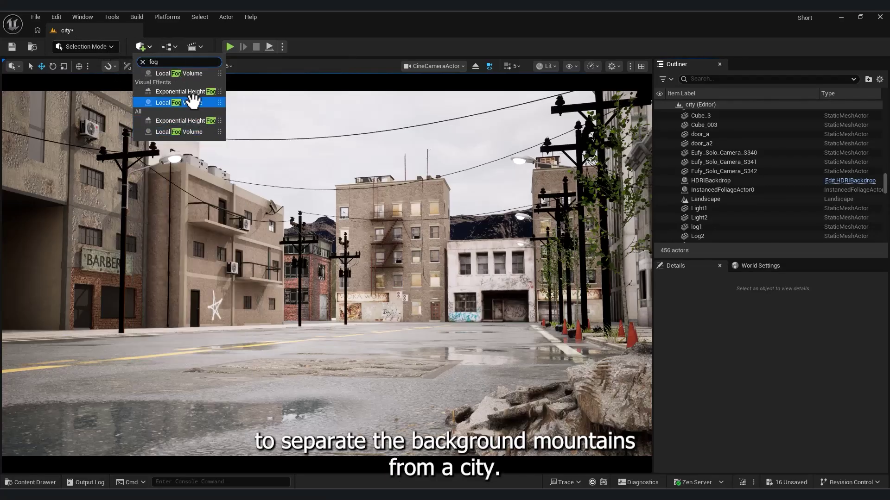
pyautogui.moveTo(193, 101); pyautogui.dragTo(377, 324)
# Switch to the perspective view, move the fog volume behind the city buildings to Y 12650, and enlarge its Y scale to 14.25
pyautogui.click(435, 66)
pyautogui.click(449, 112)
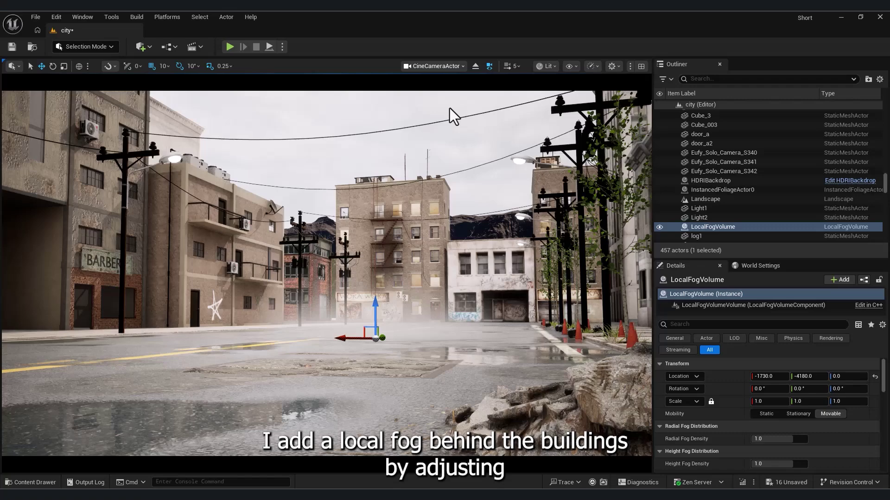
pyautogui.moveTo(449, 116); pyautogui.dragTo(417, 222, button='right')
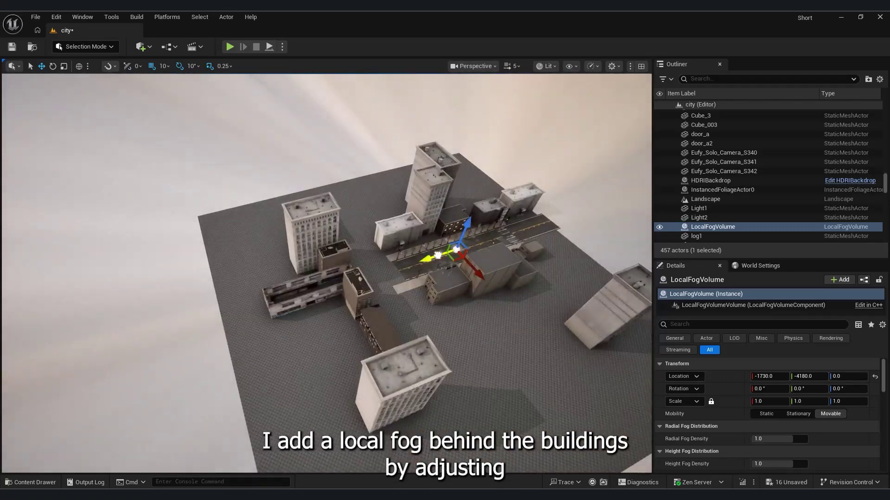
pyautogui.moveTo(231, 325); pyautogui.dragTo(193, 337)
pyautogui.press('w')
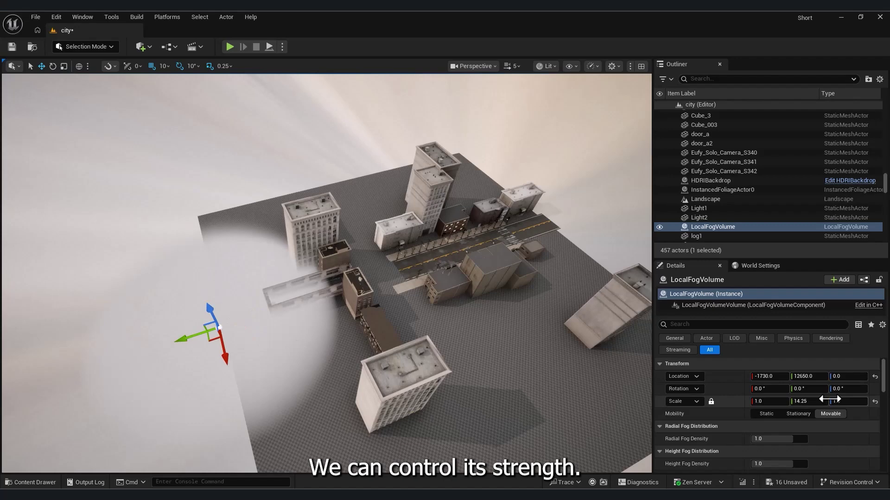
# Lower the volume's height fog density to about 0.5 and radial fog density to about 0.36, and return to the CineCameraActor view
pyautogui.scroll(-2, 800, 401)
pyautogui.click(782, 397)
pyautogui.click(671, 392)
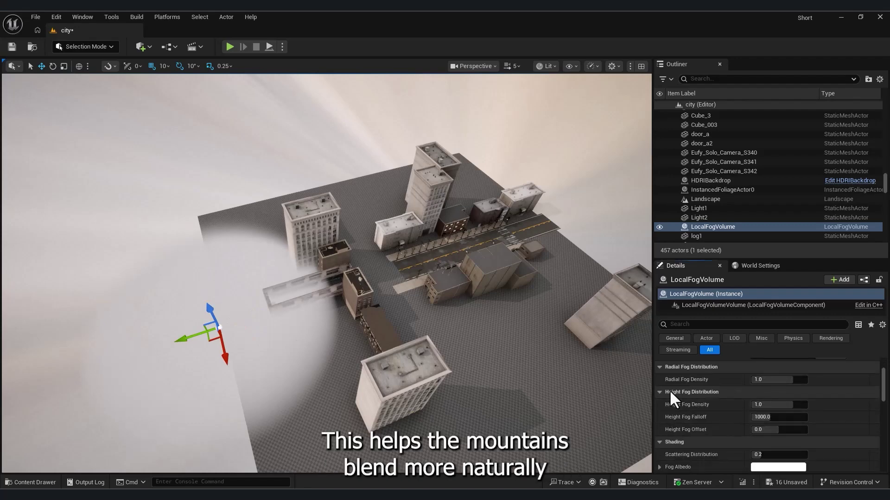
pyautogui.moveTo(787, 404); pyautogui.dragTo(768, 380)
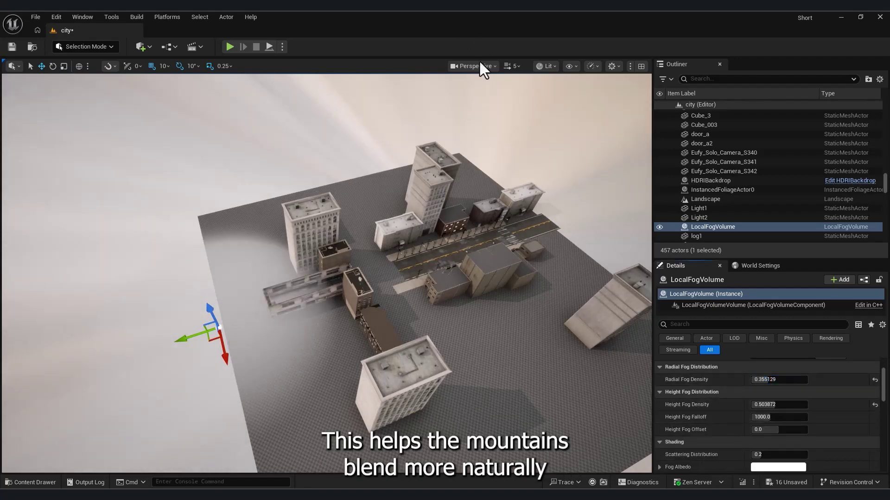
pyautogui.click(478, 66)
pyautogui.click(495, 126)
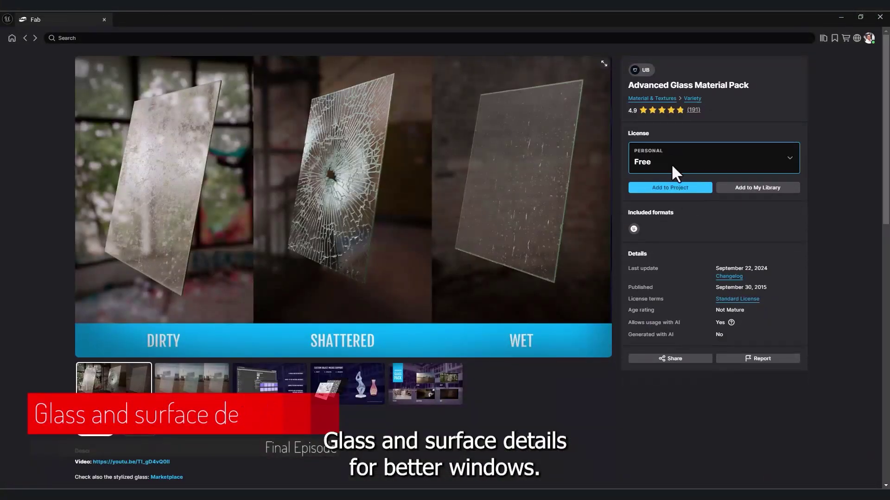
# Add the free Advanced Glass Material Pack from Fab to the project, choosing version 5.4
pyautogui.click(675, 167)
pyautogui.click(842, 135)
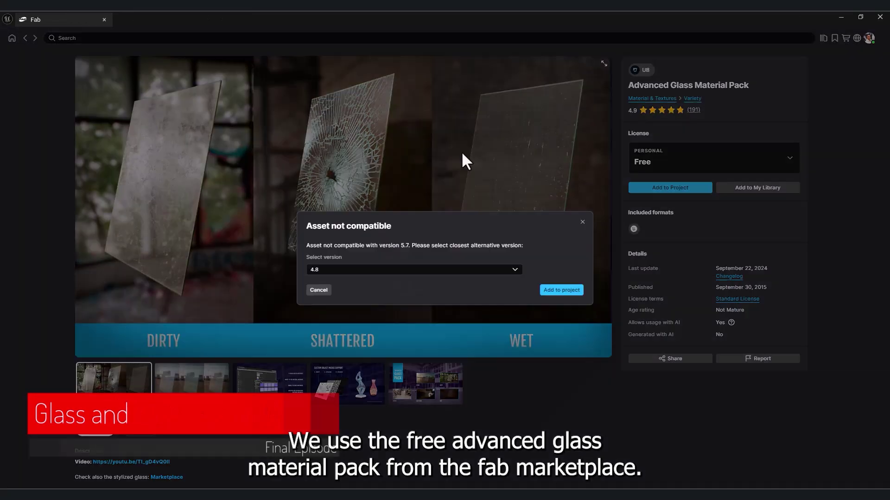
pyautogui.click(349, 271)
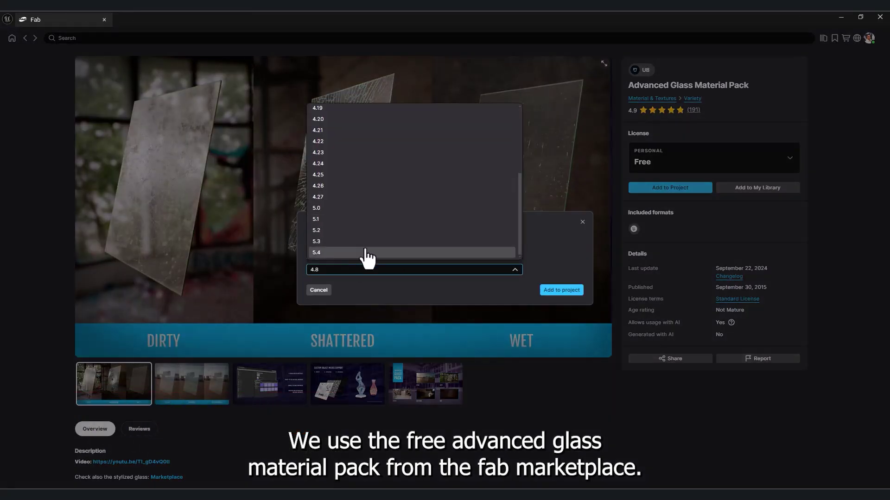
pyautogui.click(368, 258)
pyautogui.click(573, 295)
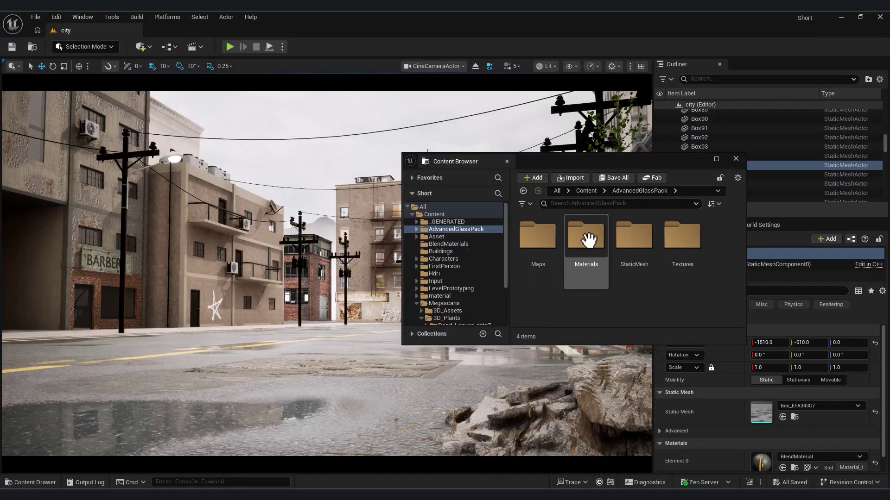
# Browse the AdvancedGlassPack materials, including the 01_Clean folder, and list the pack's assets filtered to material instances
pyautogui.scroll(2, 549, 252)
pyautogui.doubleClick(548, 252)
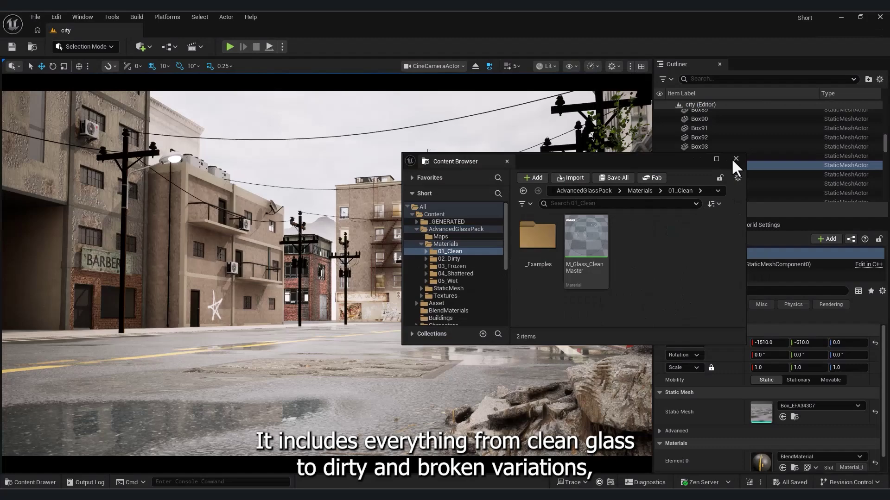
pyautogui.click(735, 160)
pyautogui.click(32, 482)
pyautogui.click(188, 371)
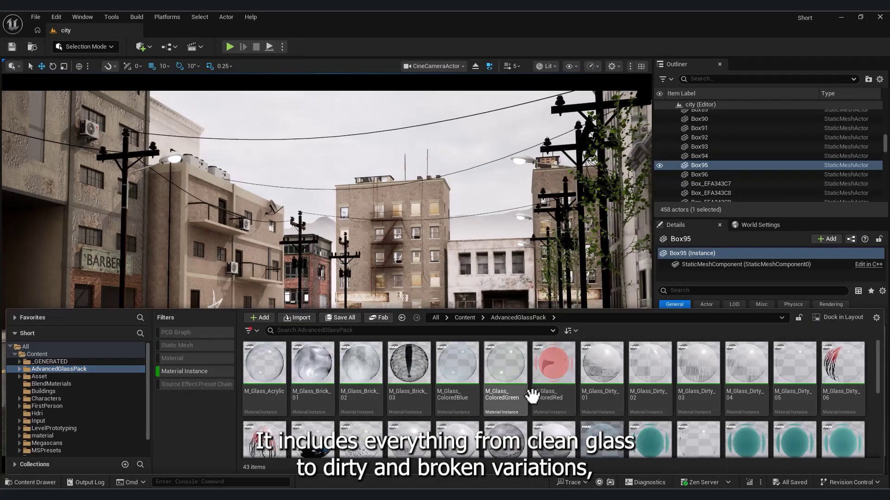
# Open the M_Glass_Dirty_03 and M_Glass_Frozen_02 material instances to examine their previews and adjustable parameters
pyautogui.doubleClick(705, 371)
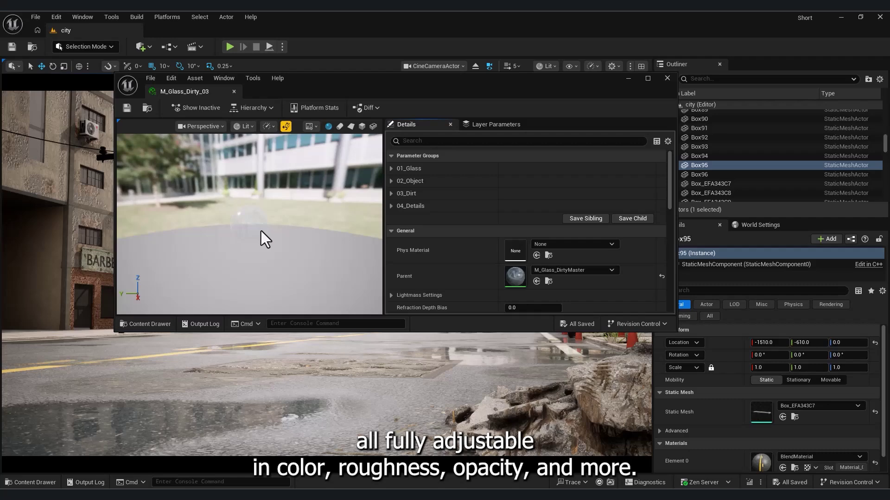
pyautogui.click(28, 483)
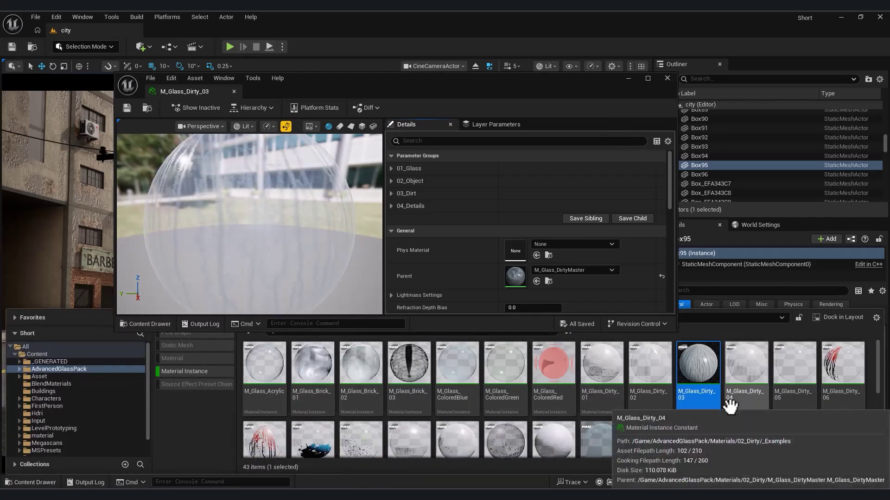
pyautogui.scroll(-2, 723, 408)
pyautogui.click(515, 396)
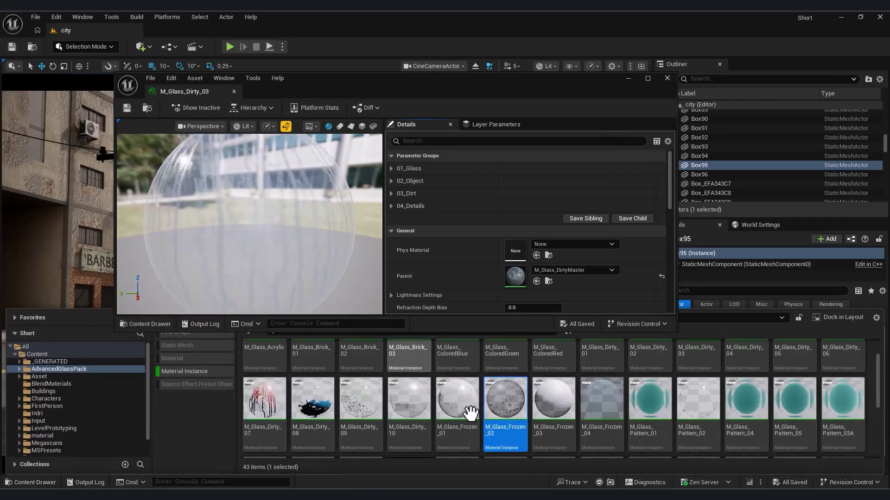
pyautogui.doubleClick(502, 407)
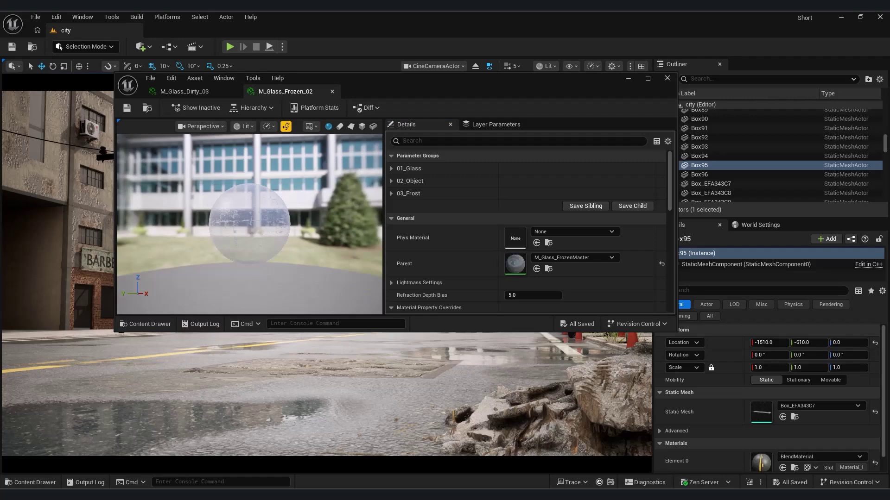
pyautogui.click(688, 131)
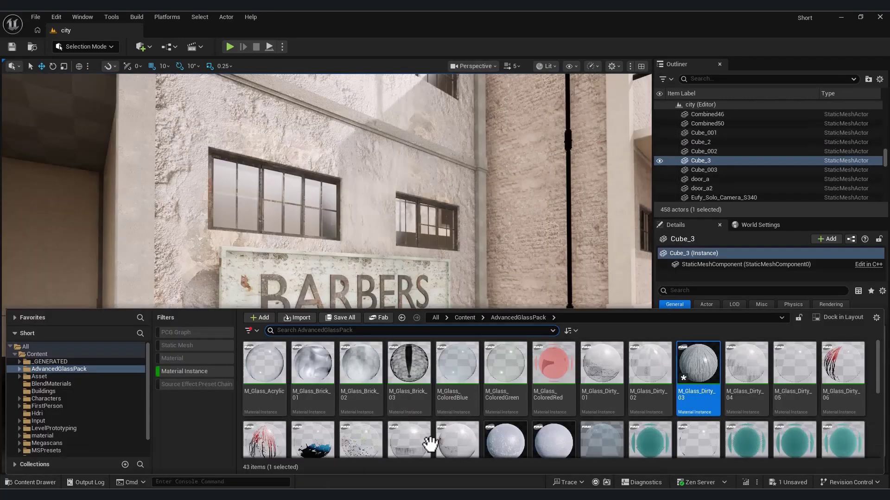
# Apply M_Glass_Dirty_04 to the window glass of the building with the BARBERS sign and view it from several distances
pyautogui.scroll(-1, 616, 421)
pyautogui.scroll(1, 612, 404)
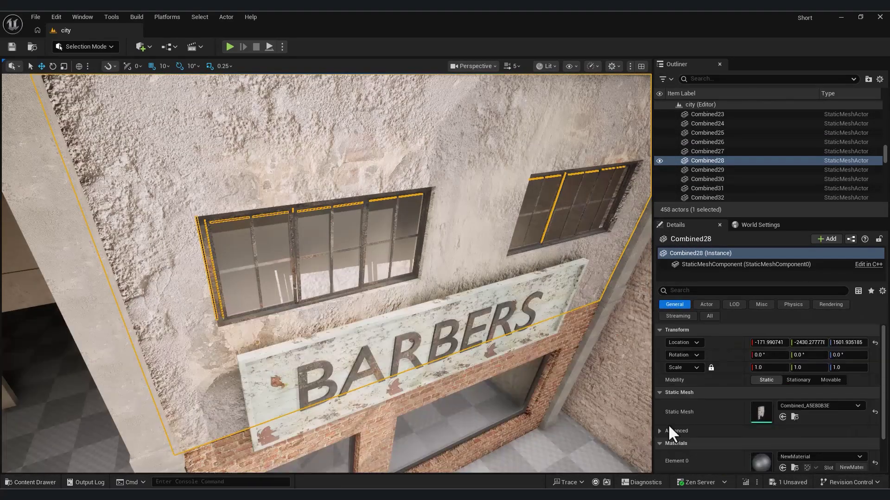
pyautogui.scroll(-2, 672, 429)
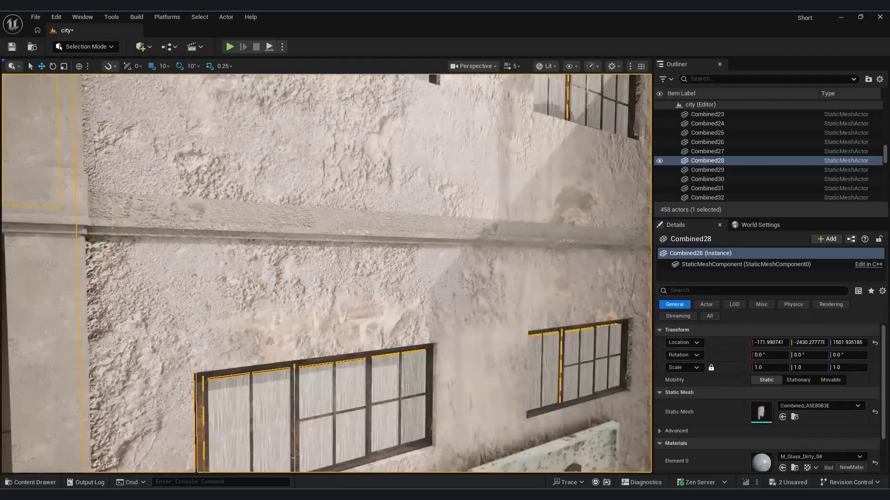
pyautogui.press('w')
pyautogui.moveTo(505, 133); pyautogui.dragTo(505, 133, button='right')
pyautogui.press('s')
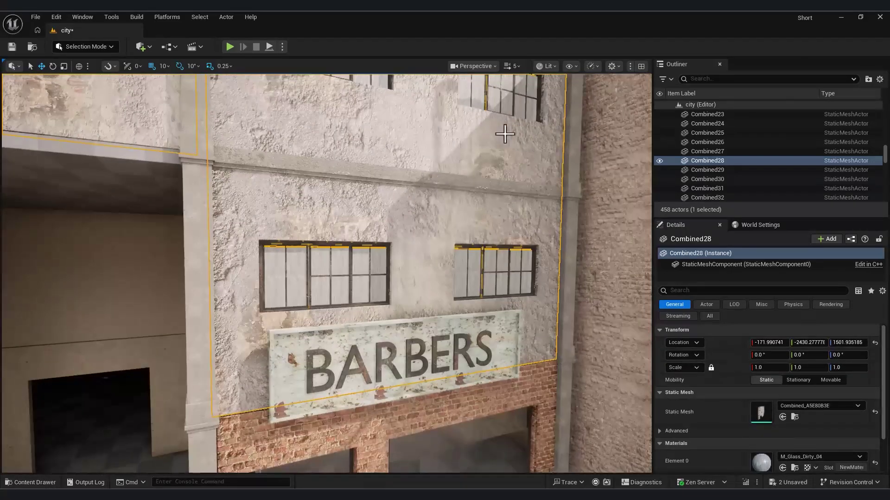
# Slow the viewport camera to speed 1.2, open the M_Glass_Dirty_04 instance and set its glass opacity to 0.078
pyautogui.click(513, 67)
pyautogui.moveTo(452, 92); pyautogui.dragTo(430, 93)
pyautogui.press('w')
pyautogui.moveTo(324, 274); pyautogui.dragTo(325, 273, button='right')
pyautogui.click(19, 482)
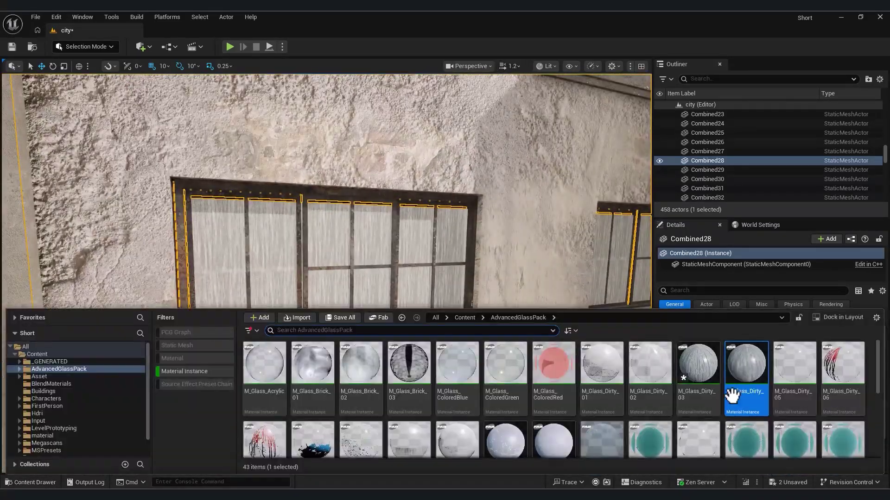
pyautogui.doubleClick(731, 395)
pyautogui.click(600, 273)
pyautogui.moveTo(740, 335)
pyautogui.mouseDown()
pyautogui.moveTo(716, 335)
pyautogui.moveTo(746, 335)
pyautogui.mouseUp()
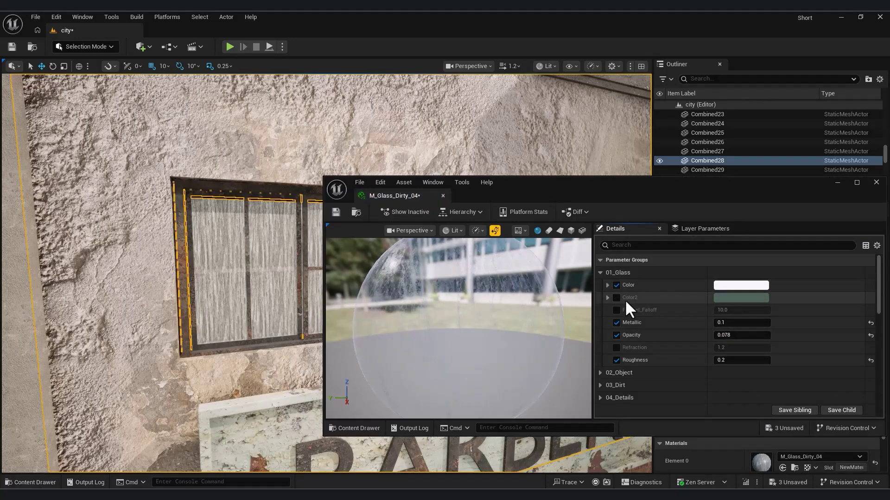
# Set the glass color's alpha to about 0.39 and darken the color to a mid grey of about 0.46, 0.48, 0.47
pyautogui.click(608, 285)
pyautogui.moveTo(750, 335); pyautogui.dragTo(719, 335)
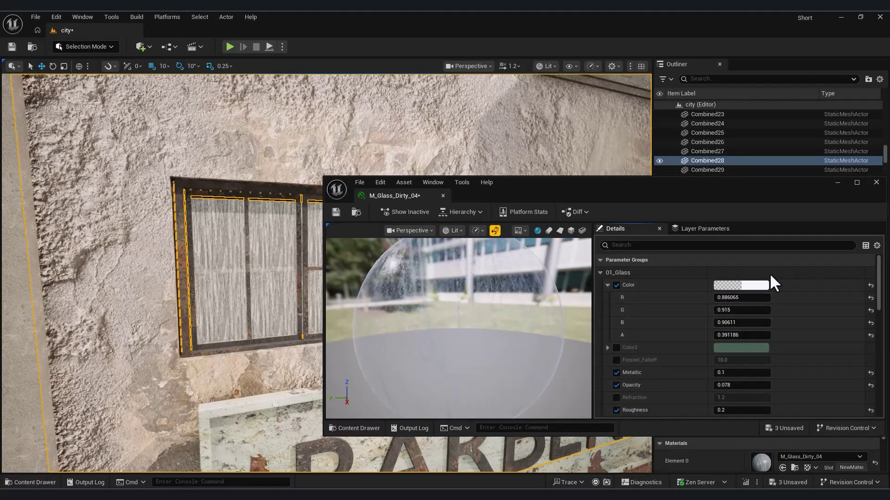
pyautogui.moveTo(742, 298); pyautogui.dragTo(723, 297)
pyautogui.click(758, 285)
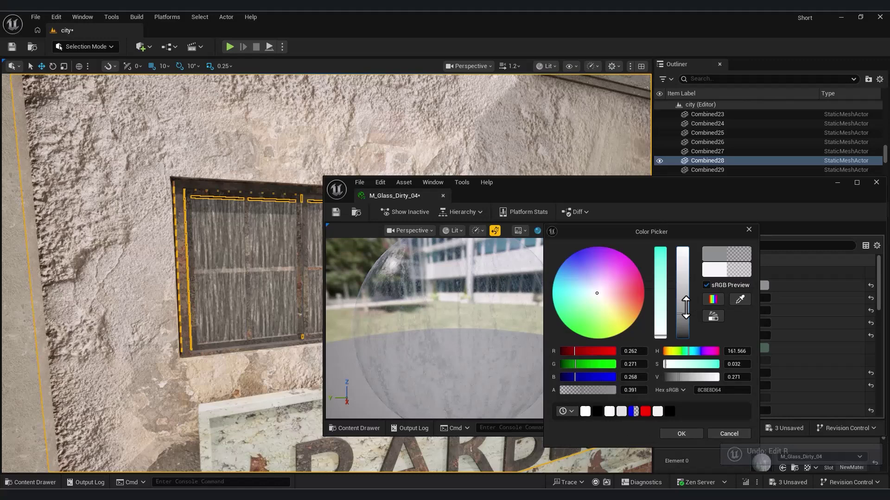
pyautogui.moveTo(694, 264); pyautogui.dragTo(694, 296)
pyautogui.click(681, 434)
# Set the glass opacity to 0.062 and roughness to about 0.19, and try a much higher metallic value
pyautogui.scroll(-2, 695, 361)
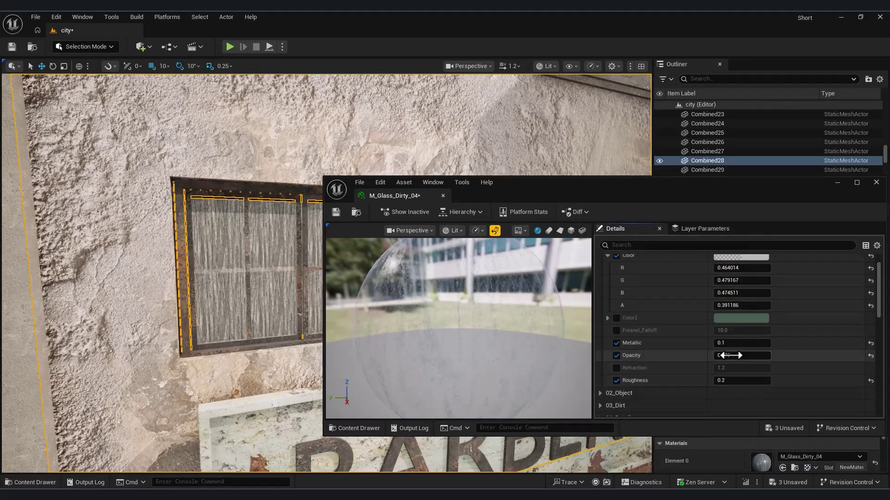
pyautogui.moveTo(736, 380); pyautogui.dragTo(758, 381)
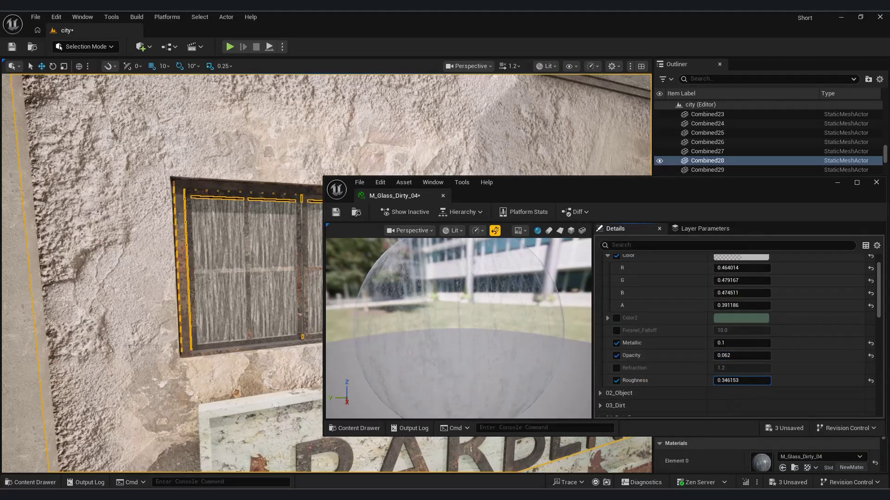
pyautogui.click(737, 343)
pyautogui.write('0.7')
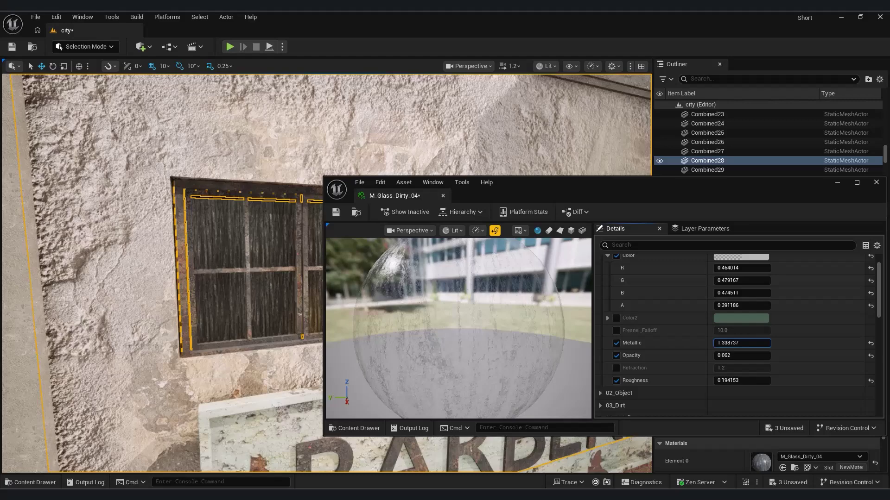
# Check the window panes up close, set metallic to about 0.72, and enable Fresnel_Falloff at about 1.4
pyautogui.press('s')
pyautogui.moveTo(241, 260); pyautogui.dragTo(278, 260, button='right')
pyautogui.press('w')
pyautogui.press('s')
pyautogui.press('w')
pyautogui.moveTo(144, 278); pyautogui.dragTo(150, 273, button='right')
pyautogui.moveTo(737, 344); pyautogui.dragTo(716, 330)
pyautogui.click(616, 331)
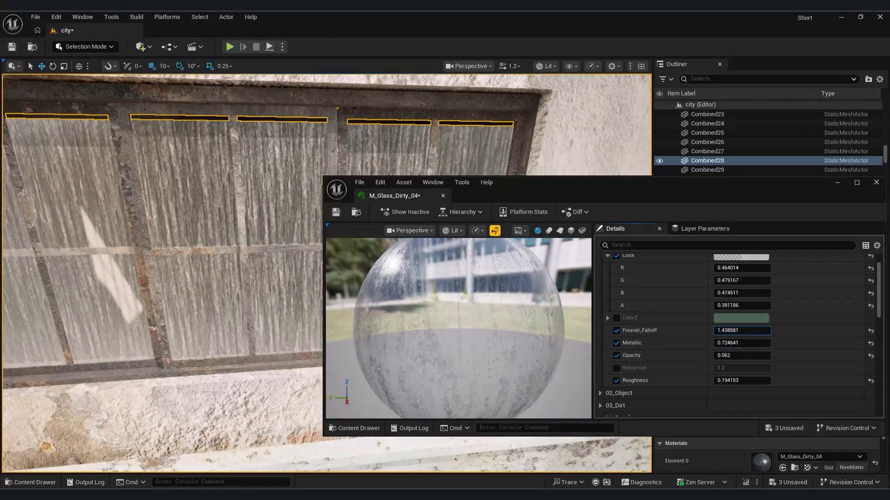
# In the glass material's dirt parameters, set Dirt_Contrast to about 3.59 and Dirt_Intensity to about 0.83
pyautogui.scroll(-3, 714, 337)
pyautogui.click(602, 348)
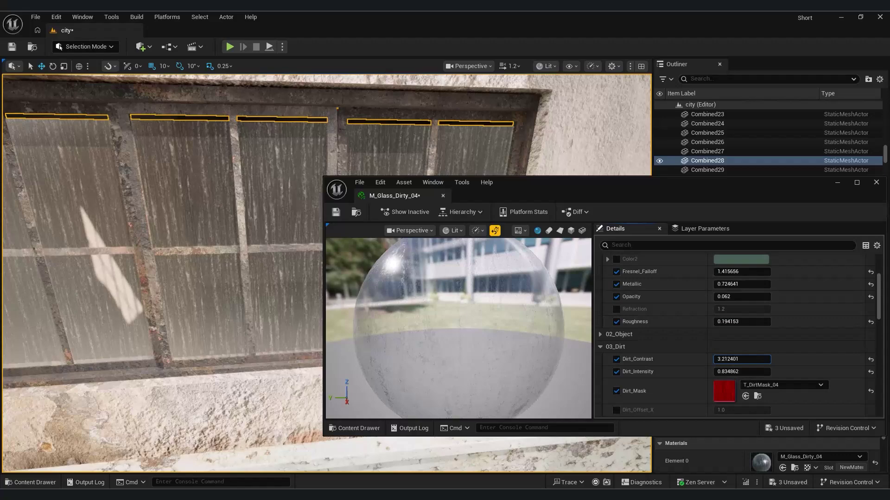
pyautogui.moveTo(741, 359); pyautogui.dragTo(736, 360)
pyautogui.moveTo(208, 232); pyautogui.dragTo(363, 123, button='right')
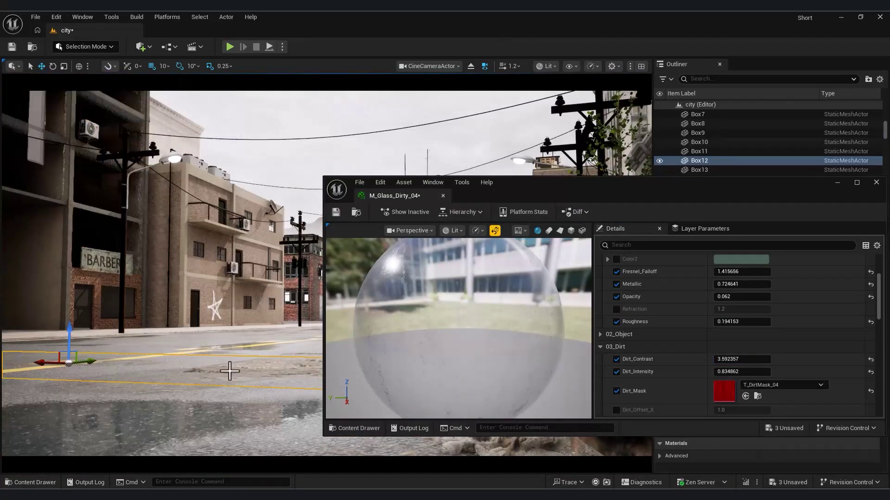
# Minimize the material editor, select the leftmost building in the camera view and apply the selected glass material to it
pyautogui.click(37, 136)
pyautogui.click(837, 182)
pyautogui.scroll(-1, 783, 451)
pyautogui.click(783, 452)
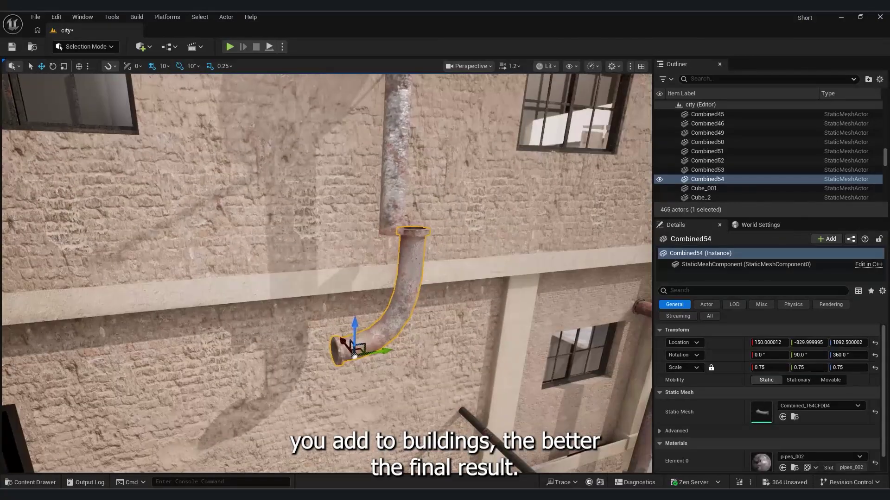
# Align the pipe elbow under the vertical wall pipe, and attach a duplicated straight pipe rotated horizontally to its open end above the door
pyautogui.moveTo(375, 351); pyautogui.dragTo(338, 341)
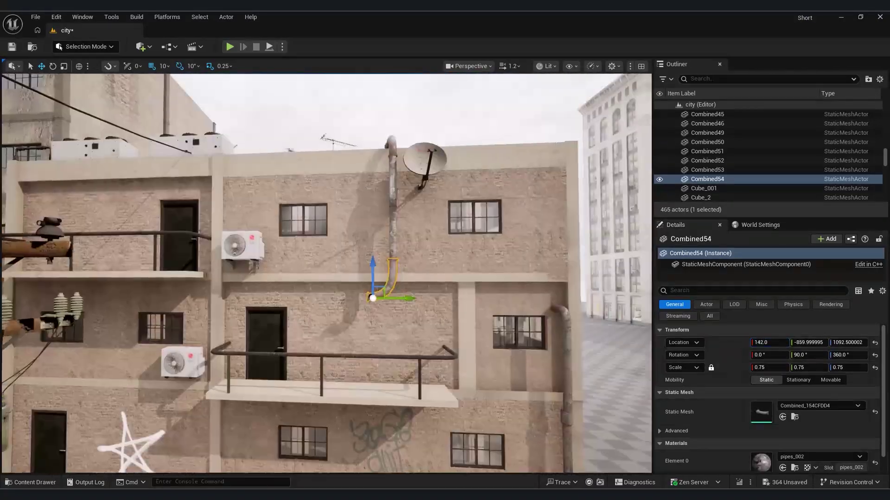
pyautogui.click(366, 279)
pyautogui.hotkey('ctrl', 'd')
pyautogui.moveTo(366, 278); pyautogui.dragTo(376, 256)
pyautogui.press('e')
pyautogui.moveTo(385, 248); pyautogui.dragTo(341, 209)
pyautogui.press('w')
pyautogui.moveTo(342, 232); pyautogui.dragTo(341, 274)
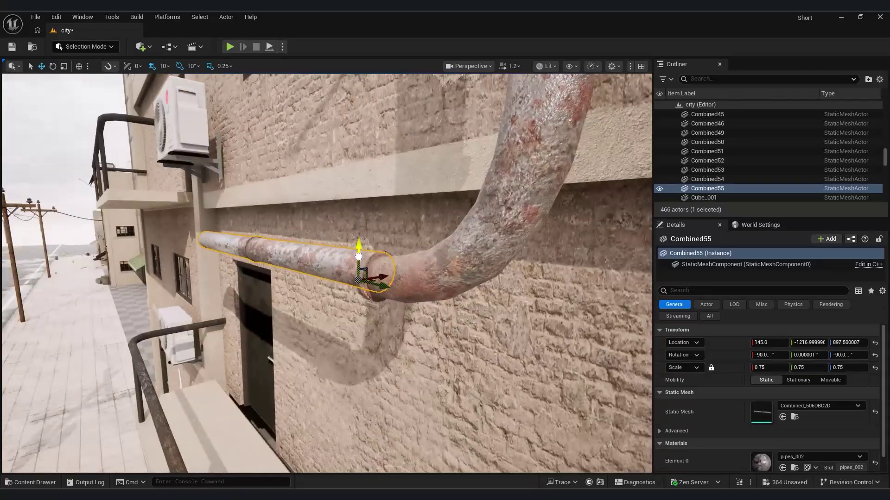
pyautogui.moveTo(364, 254); pyautogui.dragTo(370, 245)
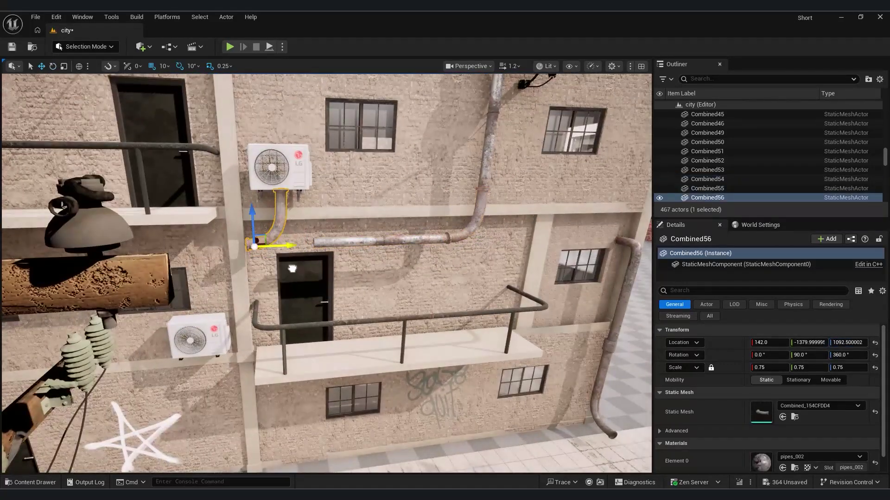
# Rotate the duplicated elbow below the upper air conditioner and rescale the horizontal pipe so the two can be joined
pyautogui.press('e')
pyautogui.moveTo(296, 218); pyautogui.dragTo(304, 241)
pyautogui.click(413, 241)
pyautogui.press('r')
pyautogui.moveTo(413, 246); pyautogui.dragTo(389, 246)
pyautogui.click(248, 251)
pyautogui.press('w')
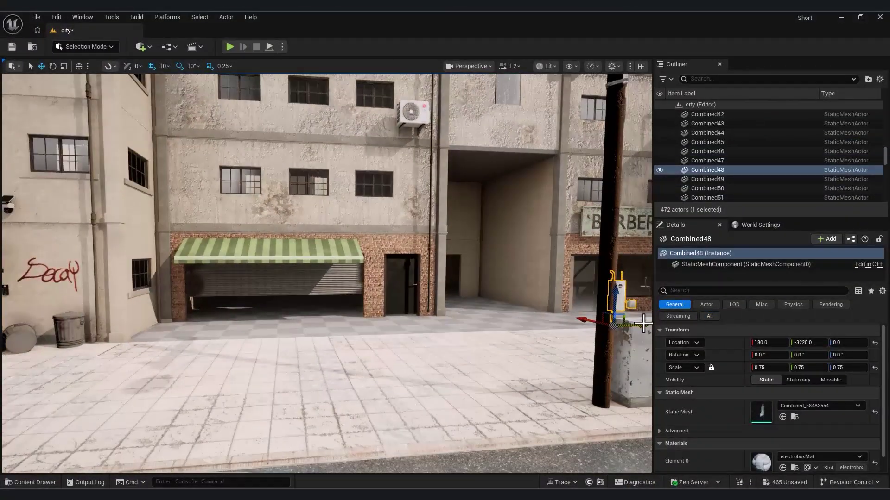
pyautogui.moveTo(91, 353); pyautogui.dragTo(67, 353, button='right')
pyautogui.click(366, 347)
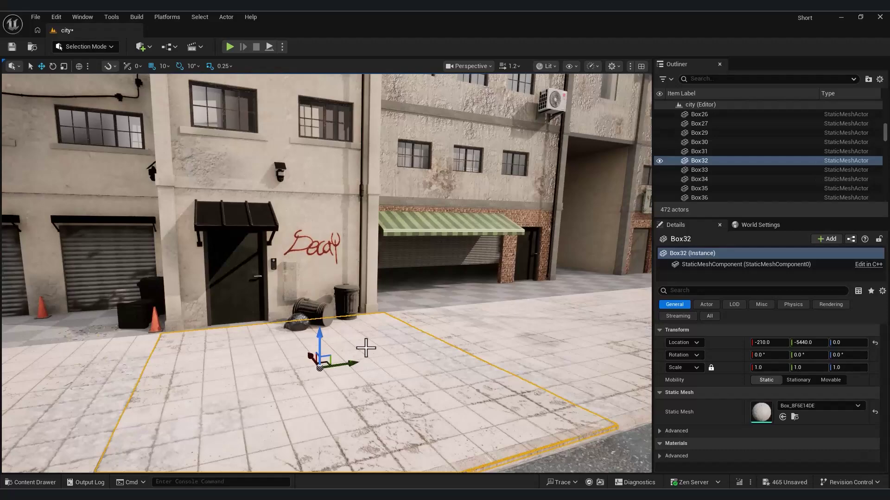
pyautogui.moveTo(365, 347); pyautogui.dragTo(390, 347, button='right')
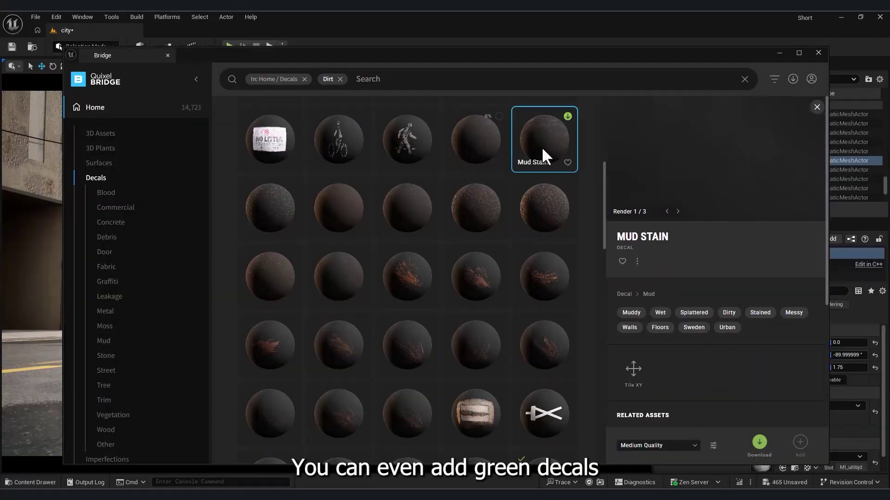
# Download the Mud Stain decal from the Quixel Bridge dirt decals and duplicate the placed decal near the satellite dish on the brick wall
pyautogui.click(567, 116)
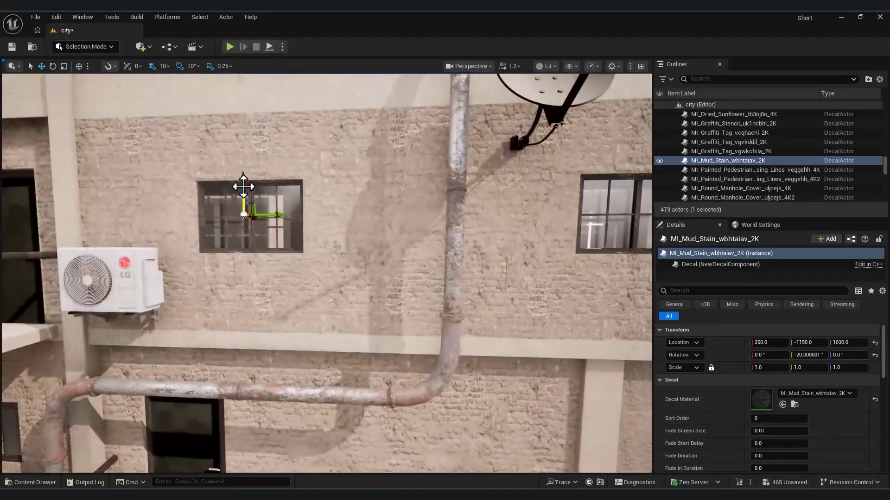
pyautogui.keyDown('alt'); pyautogui.moveTo(243, 190); pyautogui.dragTo(283, 202); pyautogui.keyUp('alt')
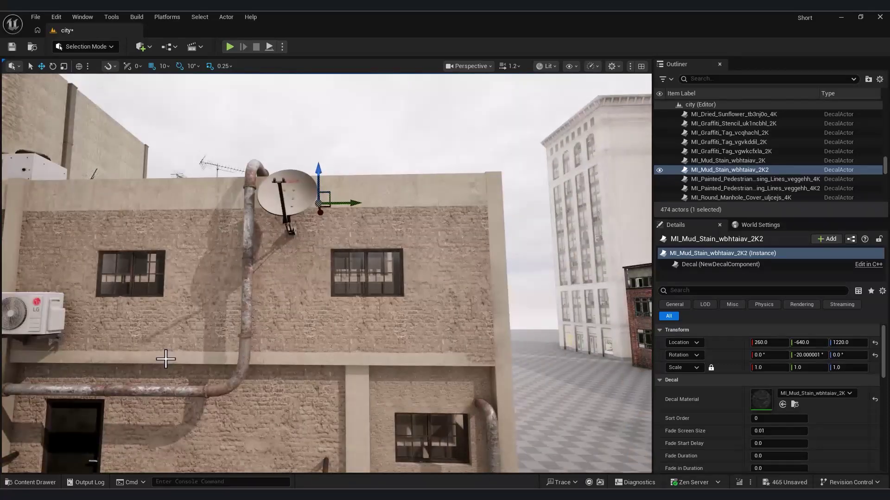
# Place the Mud Splash decal on the brick wall behind the balcony railing and duplicate it beside the ground-floor window near the corner
pyautogui.hotkey('ctrl', 'space')
pyautogui.moveTo(398, 398); pyautogui.dragTo(487, 285)
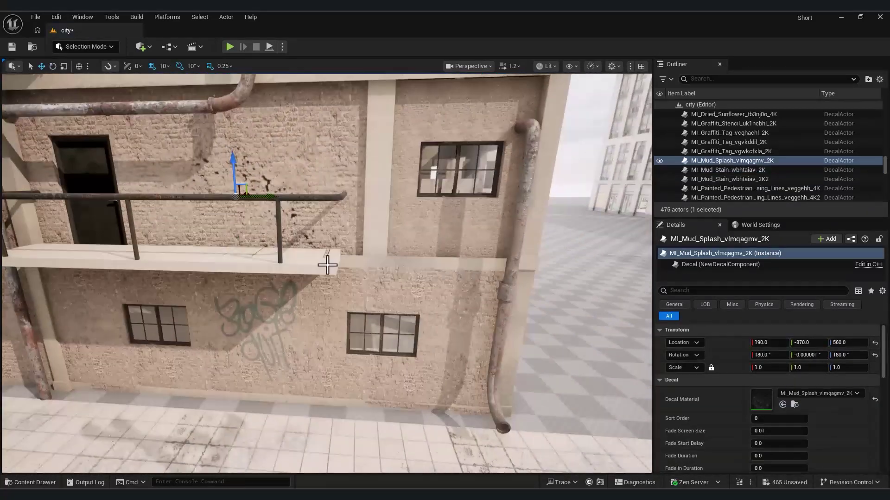
pyautogui.keyDown('alt'); pyautogui.moveTo(239, 183); pyautogui.dragTo(424, 298); pyautogui.keyUp('alt')
# Rotate and reposition the duplicated mud splash decal on the lower wall between the ground-floor window and the corner pipe
pyautogui.press('e')
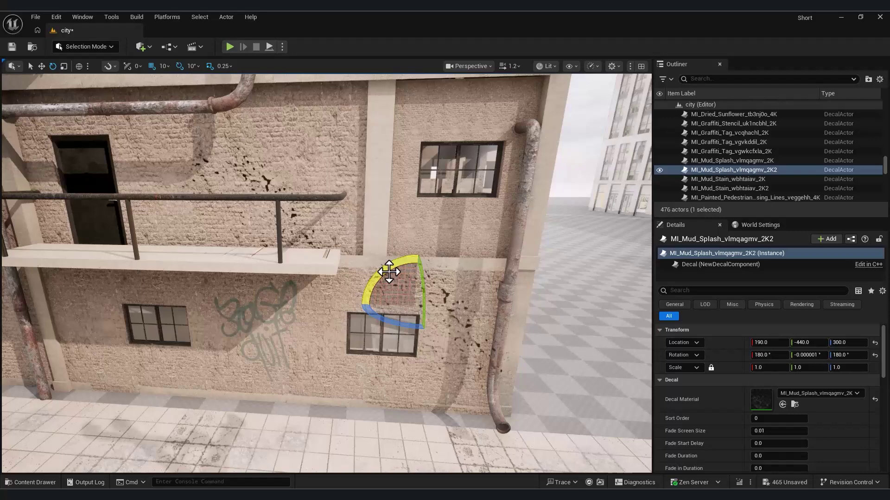
pyautogui.moveTo(388, 272); pyautogui.dragTo(417, 260)
pyautogui.press('w')
pyautogui.moveTo(438, 308); pyautogui.dragTo(455, 309)
pyautogui.press('e')
pyautogui.hotkey('ctrl', 'z')
pyautogui.moveTo(412, 266); pyautogui.dragTo(427, 337)
pyautogui.press('w')
pyautogui.moveTo(426, 337); pyautogui.dragTo(445, 324, button='right')
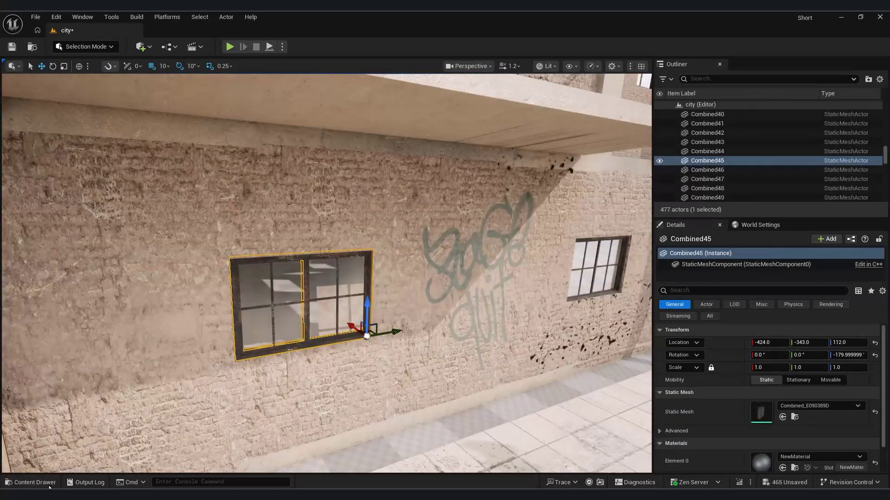
# Place another decal from the project content over the ground-floor window beside the graffiti
pyautogui.hotkey('ctrl', 'space')
pyautogui.moveTo(606, 397); pyautogui.dragTo(299, 299)
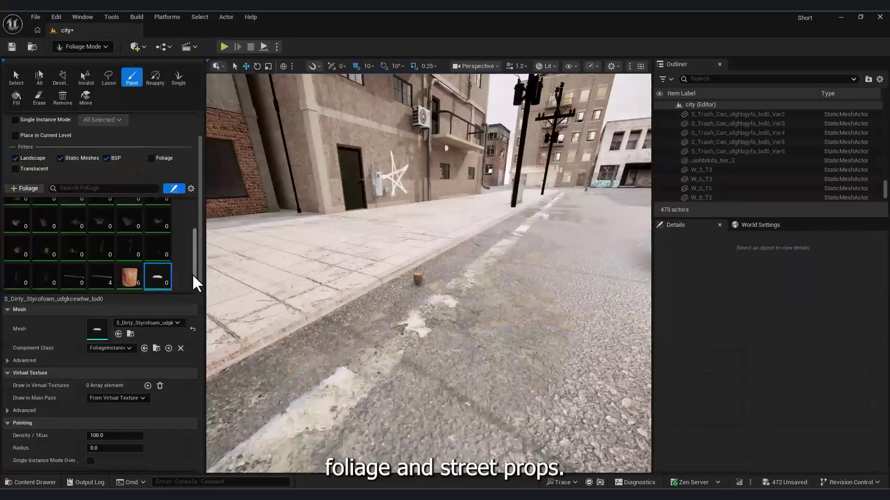
# Set the foliage painting density to 20 for the dirty paint can and 10 for the rusty metal can and rusty container
pyautogui.scroll(-1, 137, 276)
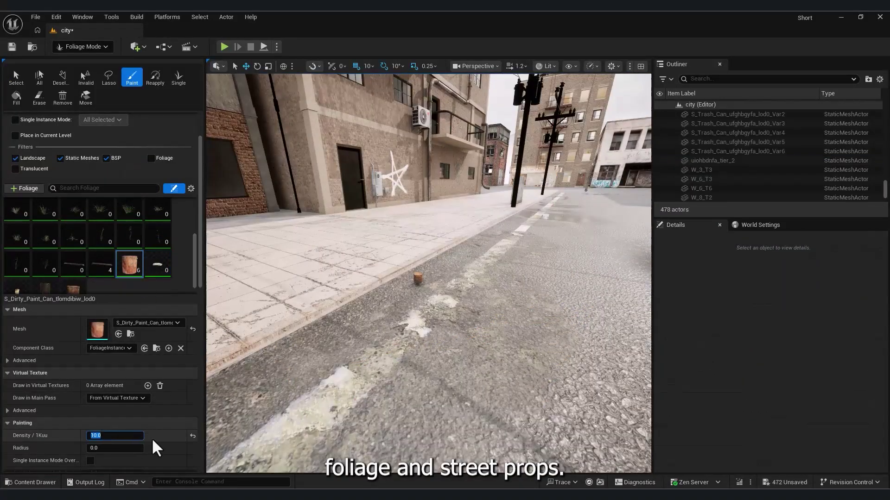
pyautogui.scroll(-1, 116, 278)
pyautogui.write('20')
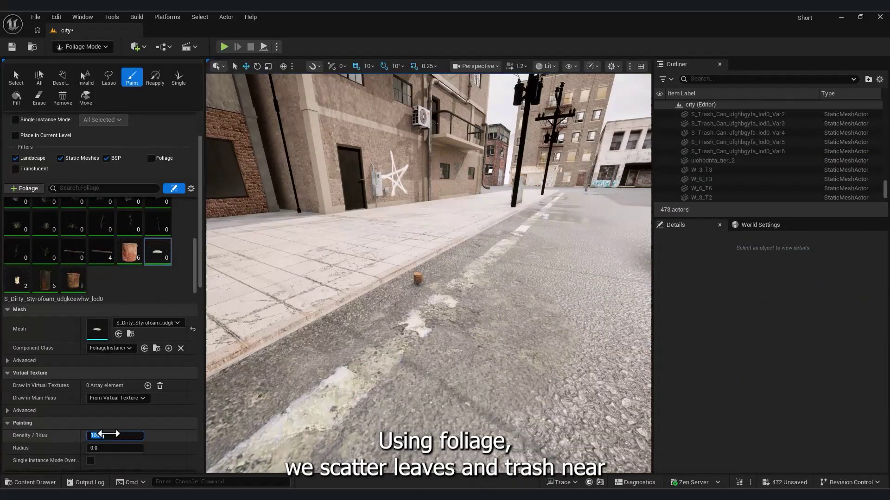
pyautogui.click(72, 281)
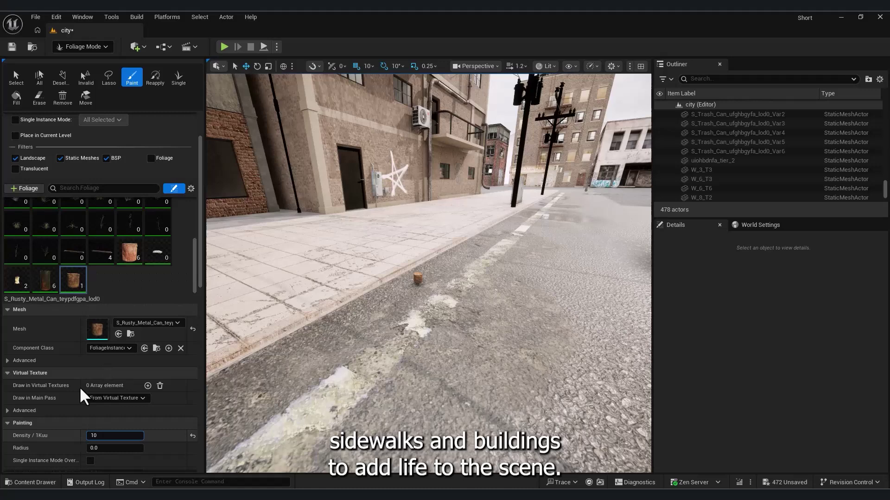
pyautogui.click(45, 280)
pyautogui.click(105, 436)
pyautogui.write('10')
pyautogui.click(23, 273)
pyautogui.click(688, 397)
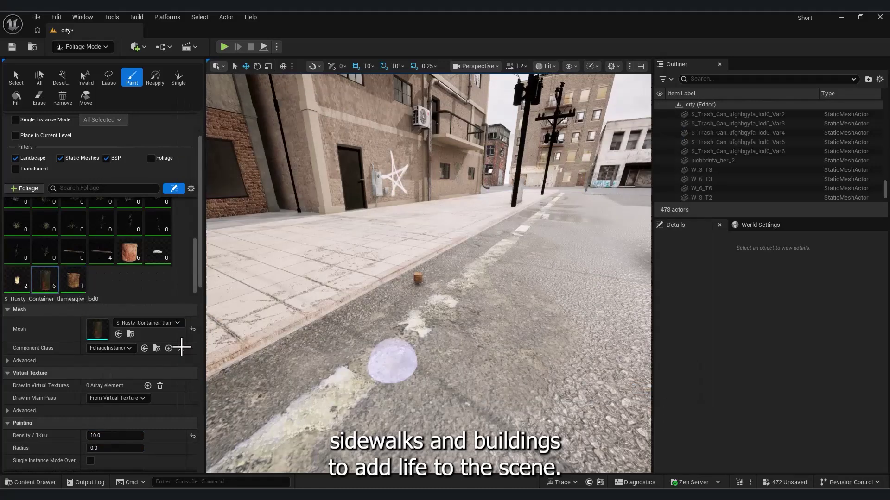
# Set the painting density of the Wild Grass Var13 foliage type to 50
pyautogui.scroll(3, 171, 258)
pyautogui.click(126, 268)
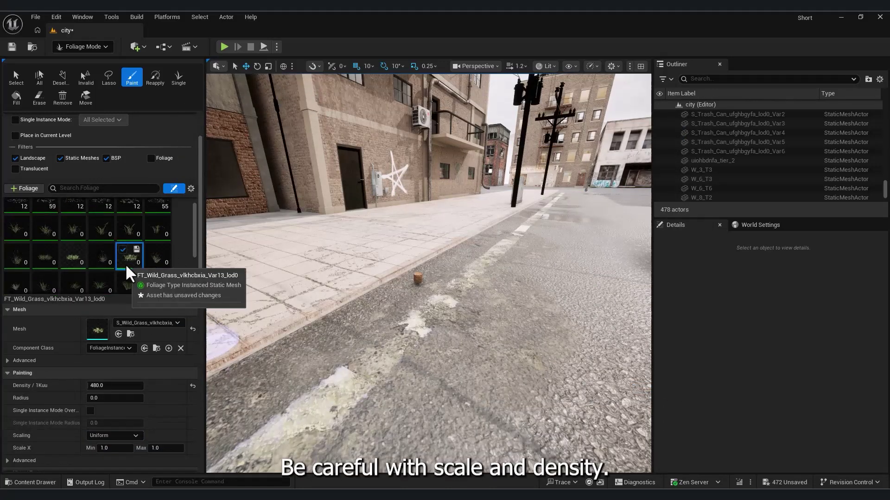
pyautogui.click(125, 387)
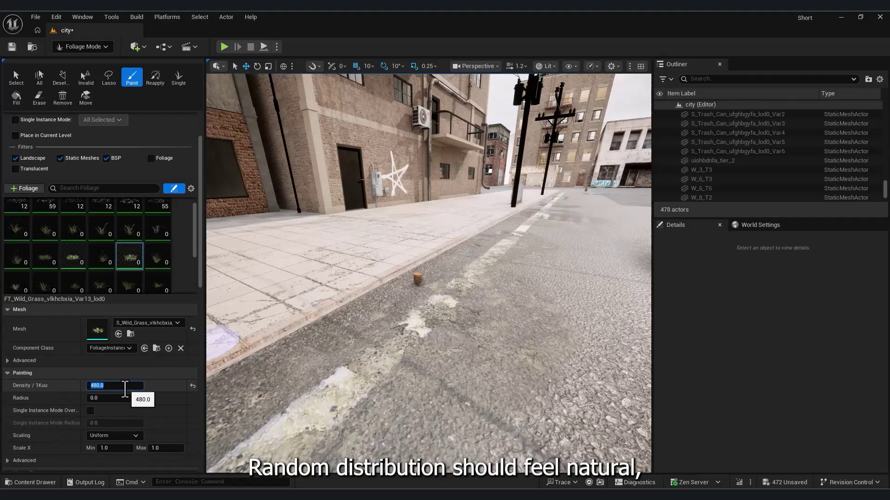
# Give the Wild Grass Var11 foliage type a density of 50 and a Scale X range of 0.5 to 2
pyautogui.click(72, 268)
pyautogui.moveTo(195, 238); pyautogui.dragTo(195, 261)
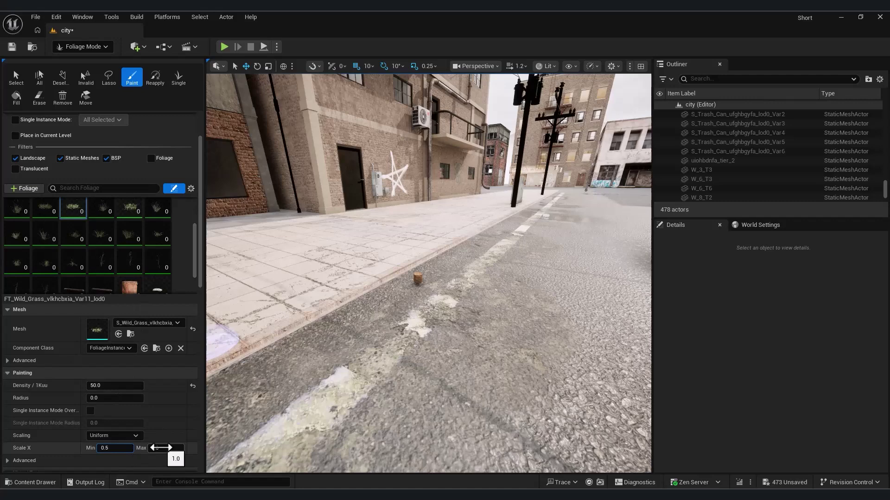
pyautogui.write('2')
pyautogui.press('Return')
# Set the Scale X range of the Wild Grass Var13 foliage type to 0.5 minimum and 1.5 maximum
pyautogui.scroll(2, 132, 272)
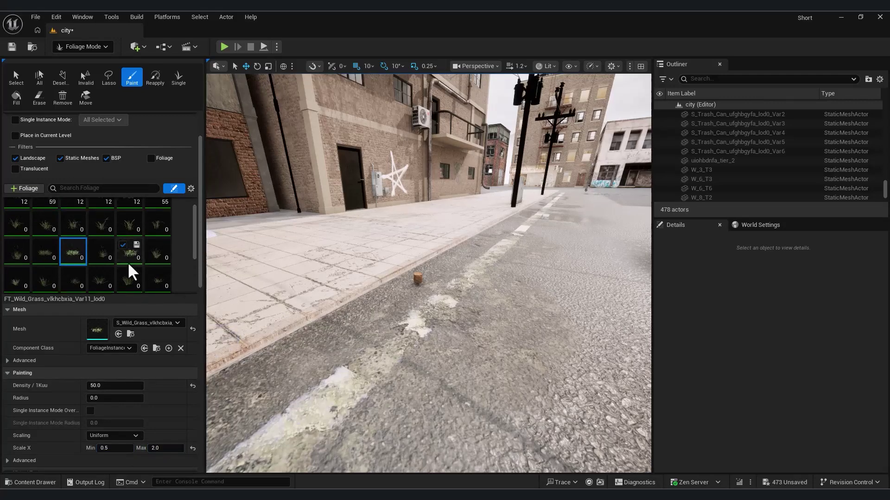
pyautogui.click(112, 448)
pyautogui.write('0.5')
pyautogui.press('Return')
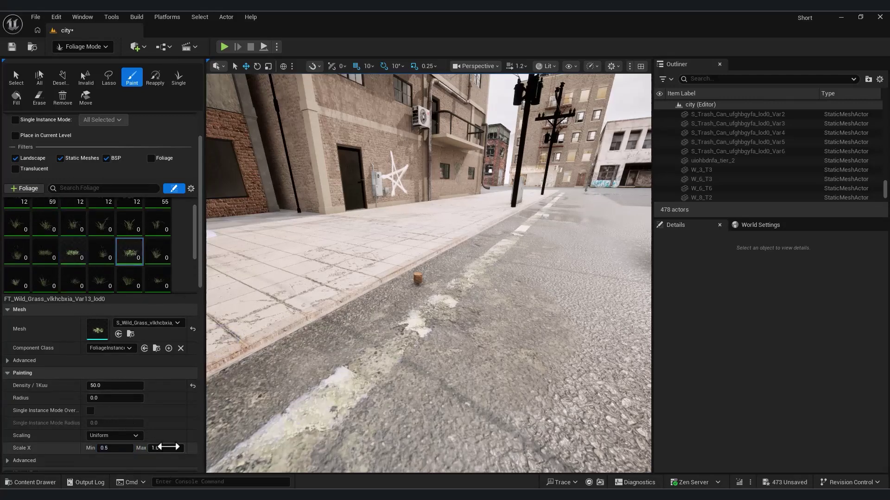
pyautogui.click(174, 448)
pyautogui.write('1.5')
pyautogui.press('Return')
# Select Wild Grass Var11 and Var13 together with the five trash props from the paint can to the rusty metal can
pyautogui.moveTo(199, 246); pyautogui.dragTo(205, 277)
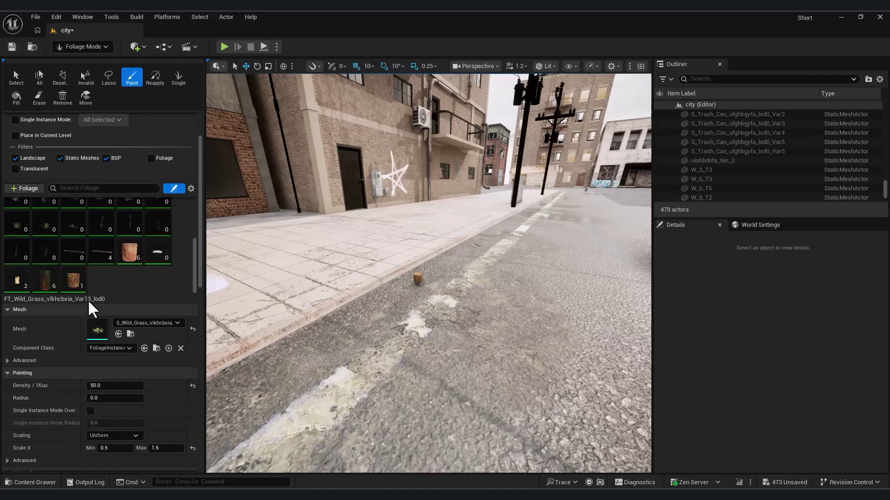
pyautogui.scroll(3, 182, 290)
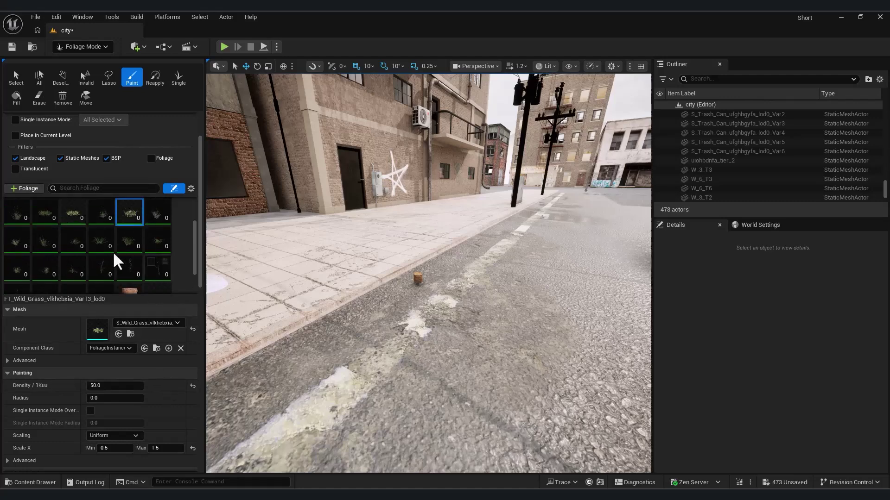
pyautogui.keyDown('shift'); pyautogui.click(72, 213); pyautogui.keyUp('shift')
pyautogui.scroll(-2, 135, 258)
pyautogui.scroll(2, 135, 258)
pyautogui.click(128, 219)
pyautogui.keyDown('ctrl'); pyautogui.click(66, 218); pyautogui.keyUp('ctrl')
pyautogui.scroll(-3, 169, 261)
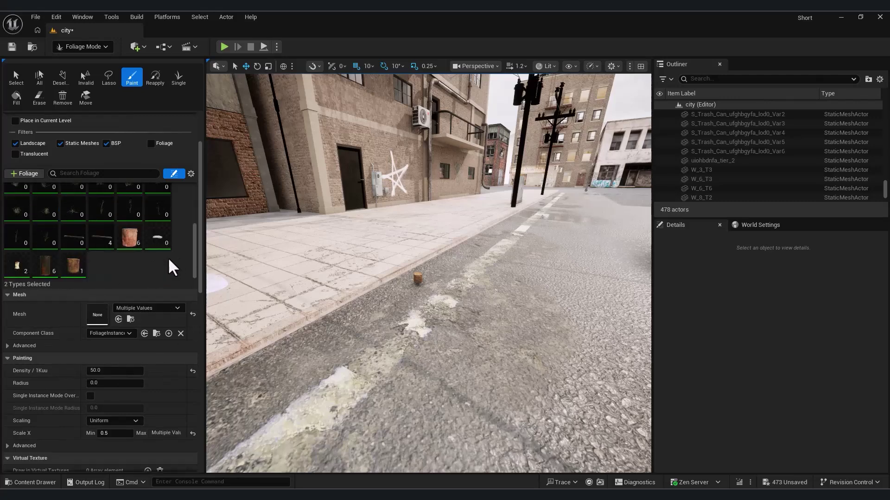
pyautogui.keyDown('ctrl'); pyautogui.click(131, 243); pyautogui.keyUp('ctrl')
pyautogui.keyDown('shift'); pyautogui.click(45, 267); pyautogui.keyUp('shift')
# In the foliage placement settings, set the Random Pitch Angle of the trash foliage to about 37.3
pyautogui.scroll(-5, 181, 361)
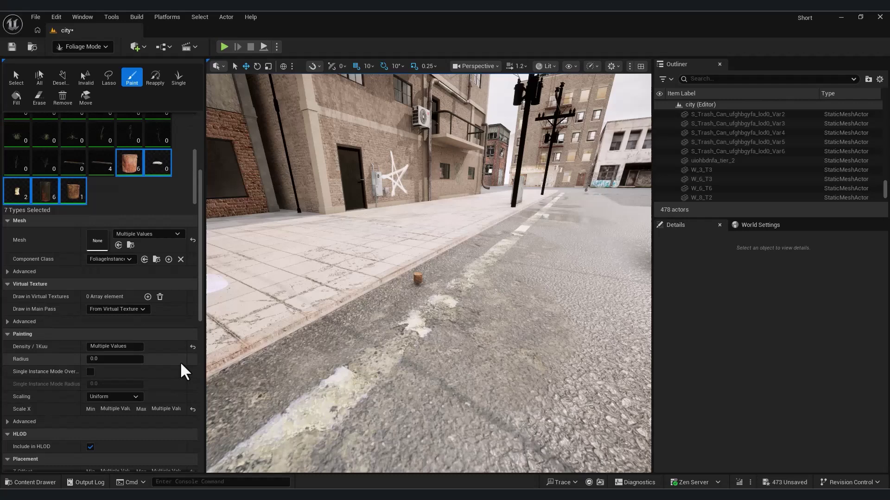
pyautogui.scroll(-4, 139, 367)
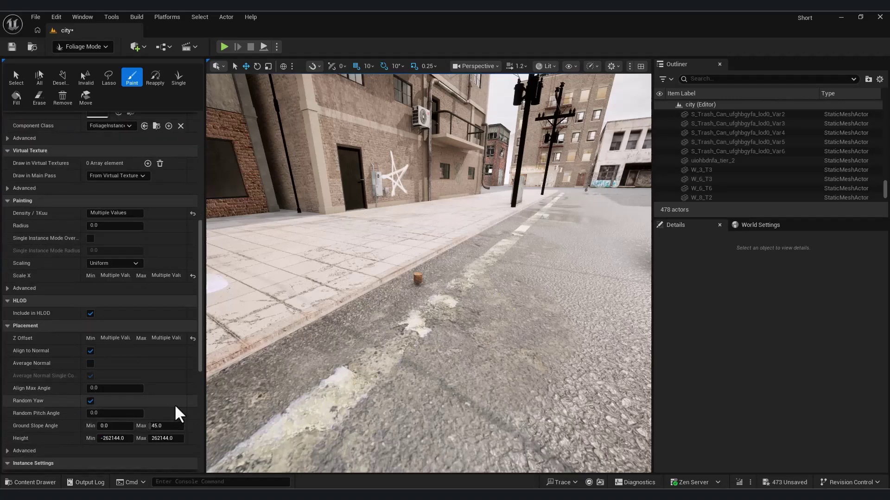
pyautogui.scroll(-10, 178, 408)
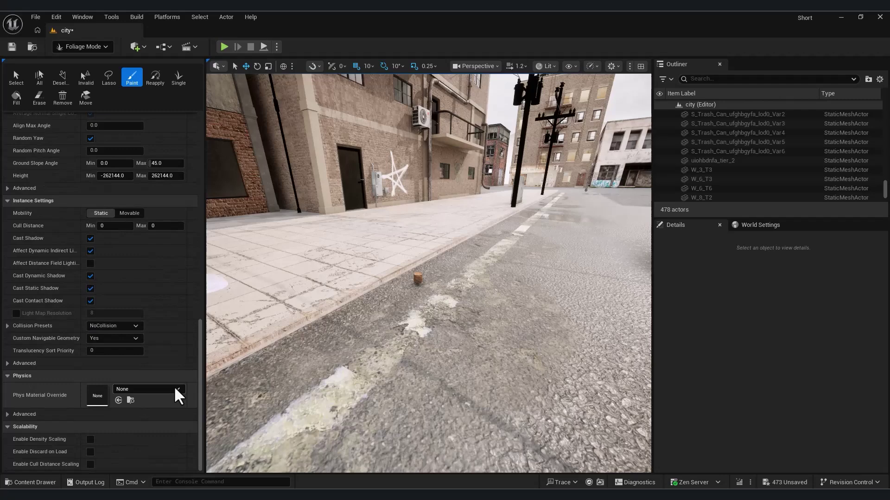
pyautogui.scroll(8, 115, 389)
pyautogui.moveTo(115, 357); pyautogui.dragTo(121, 357)
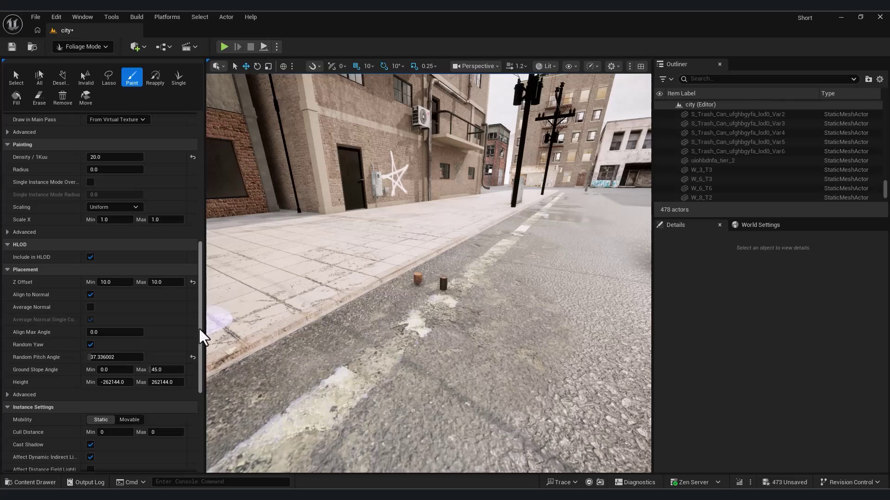
# Set the painting density of both Wild Grass Var13 and Var11 to 80
pyautogui.moveTo(200, 333); pyautogui.dragTo(213, 232)
pyautogui.moveTo(199, 280); pyautogui.dragTo(198, 199)
pyautogui.click(131, 268)
pyautogui.click(102, 379)
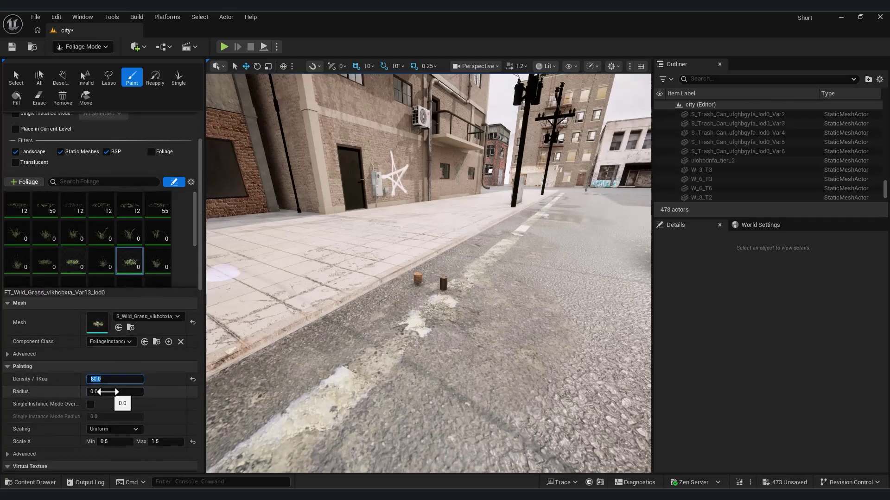
pyautogui.click(72, 259)
pyautogui.click(107, 380)
pyautogui.press('Return')
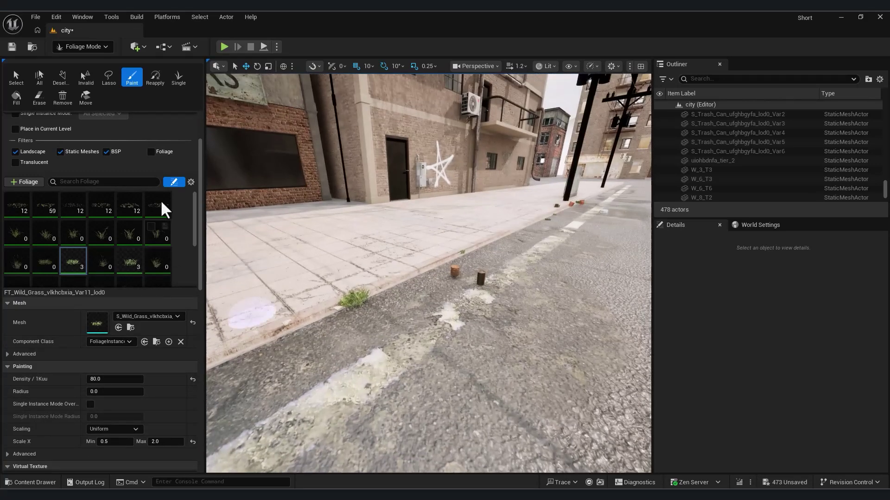
# Set the foliage brush's Paint Density to about 0.328 and paint grass and trash along the curb near the barber shop
pyautogui.scroll(3, 55, 182)
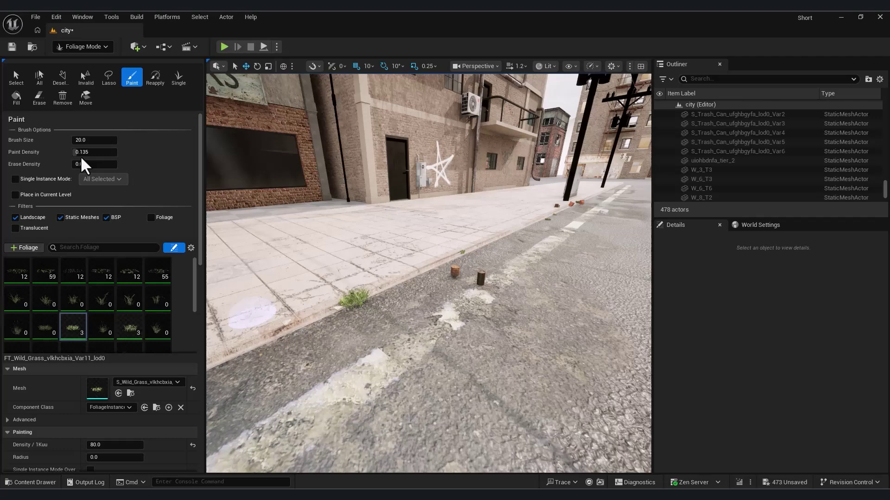
pyautogui.moveTo(78, 152); pyautogui.dragTo(88, 152)
pyautogui.moveTo(318, 334); pyautogui.dragTo(397, 315, button='right')
pyautogui.moveTo(401, 323); pyautogui.dragTo(412, 316)
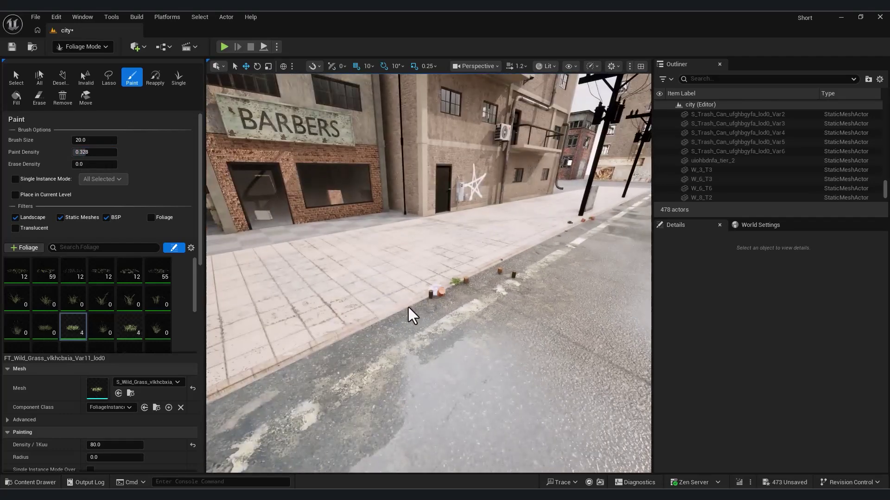
pyautogui.moveTo(245, 380); pyautogui.dragTo(370, 373, button='right')
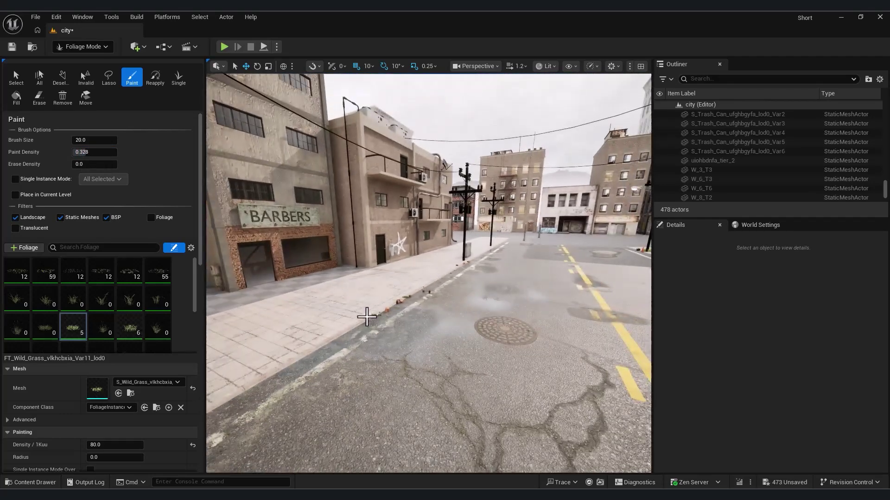
# Paint grass and trash along the curb past the concrete box and utility pole, toward the shop with the green awning
pyautogui.moveTo(306, 378); pyautogui.dragTo(353, 361, button='right')
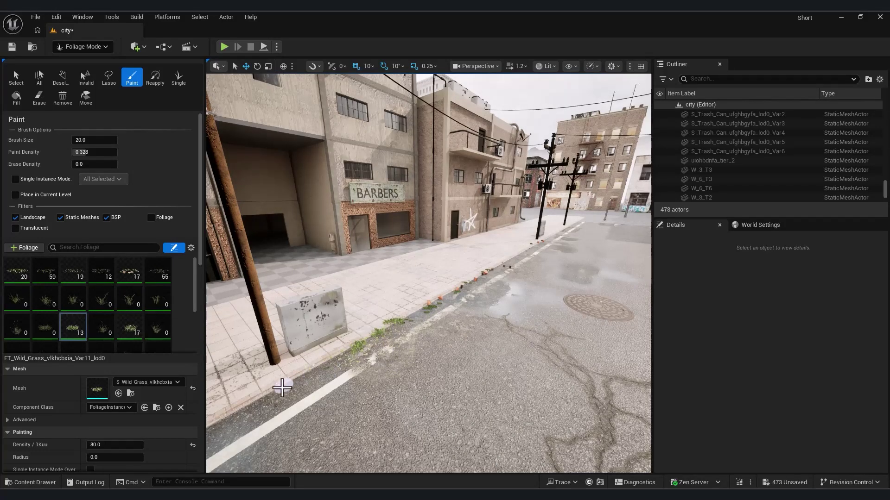
pyautogui.click(282, 388)
pyautogui.moveTo(349, 363)
pyautogui.mouseDown(button='right')
pyautogui.moveTo(340, 366)
pyautogui.moveTo(359, 395)
pyautogui.mouseUp(button='right')
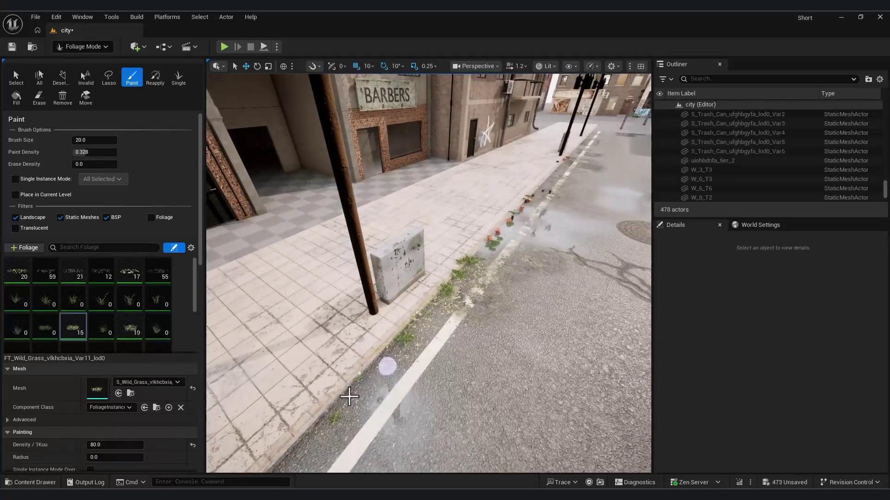
pyautogui.moveTo(349, 396); pyautogui.dragTo(333, 425)
pyautogui.moveTo(332, 425); pyautogui.dragTo(380, 360, button='right')
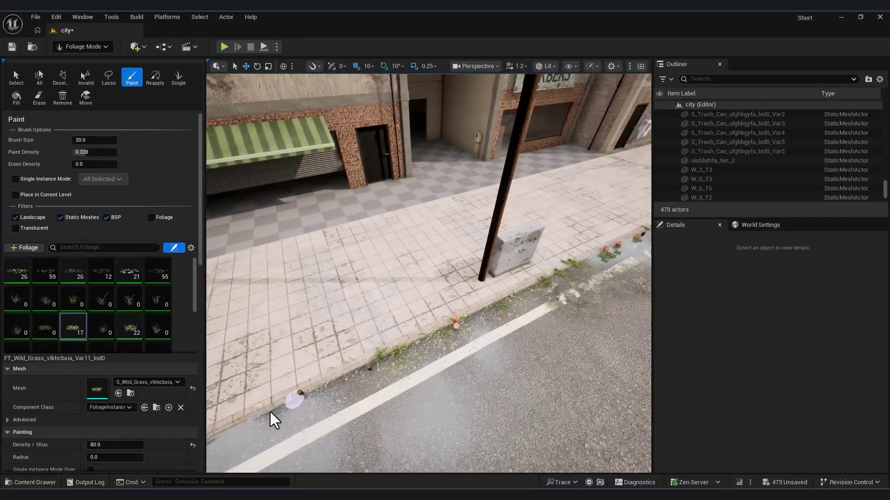
pyautogui.click(217, 437)
# Continue painting grass and cans along the curb from the barber shop toward the utility pole by the balcony building
pyautogui.moveTo(216, 437)
pyautogui.mouseDown(button='right')
pyautogui.moveTo(450, 316)
pyautogui.moveTo(548, 277)
pyautogui.mouseUp(button='right')
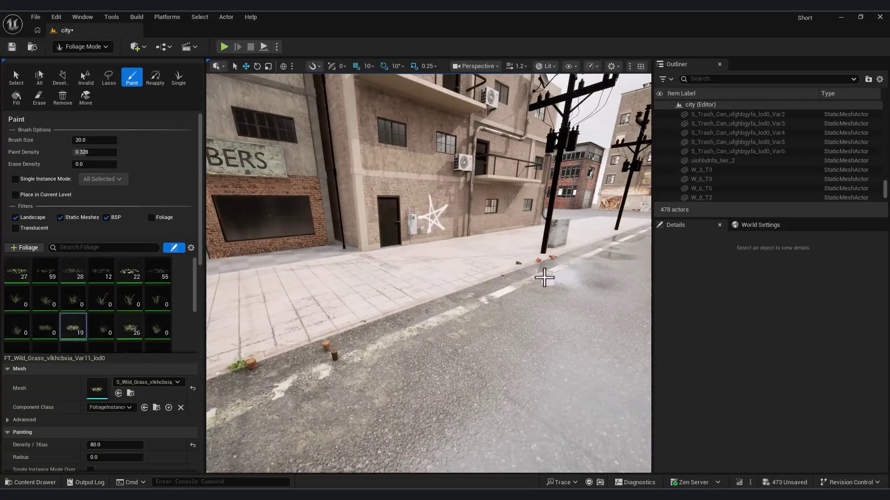
pyautogui.click(457, 298)
pyautogui.moveTo(458, 298); pyautogui.dragTo(595, 291, button='right')
pyautogui.scroll(-2, 145, 321)
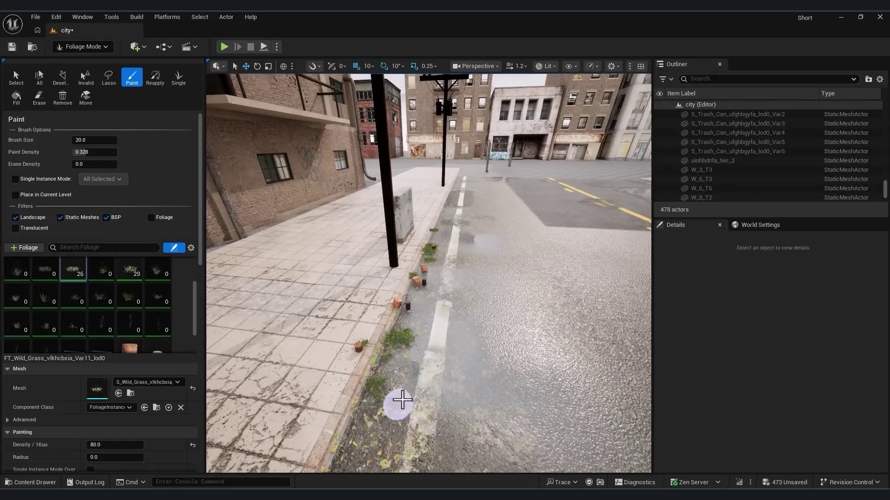
pyautogui.moveTo(401, 401); pyautogui.dragTo(384, 380, button='right')
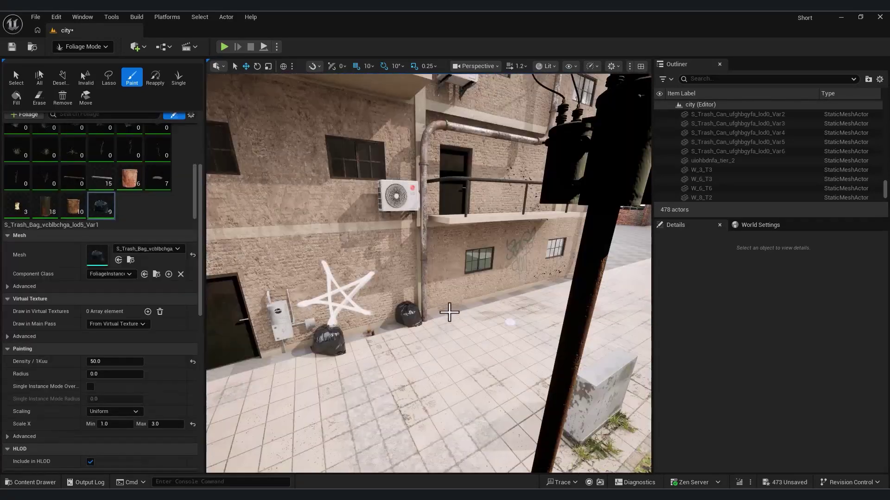
# Paint trash bags and broken wood along the balcony building's wall and around the concrete box at the curb
pyautogui.moveTo(453, 308)
pyautogui.mouseDown(button='right')
pyautogui.moveTo(468, 322)
pyautogui.moveTo(472, 353)
pyautogui.mouseUp(button='right')
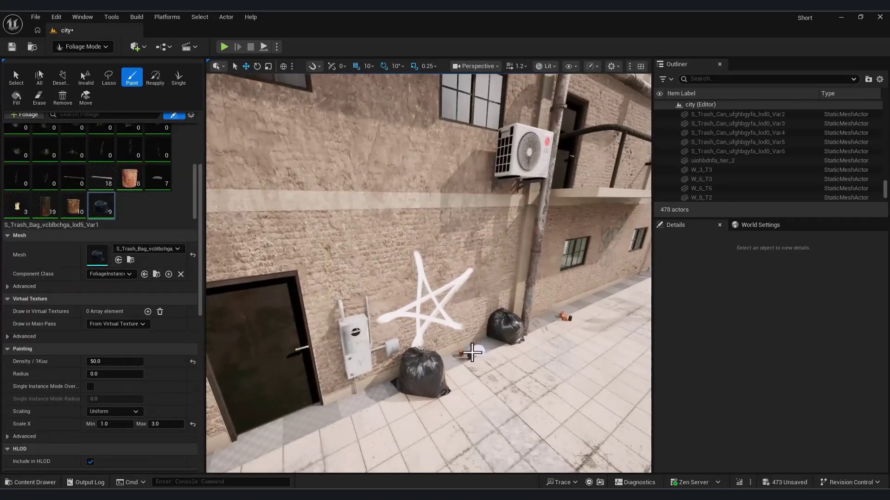
pyautogui.moveTo(547, 325)
pyautogui.mouseDown(button='right')
pyautogui.moveTo(556, 330)
pyautogui.moveTo(428, 325)
pyautogui.moveTo(431, 340)
pyautogui.mouseUp(button='right')
pyautogui.click(487, 328)
pyautogui.click(488, 300)
pyautogui.click(428, 342)
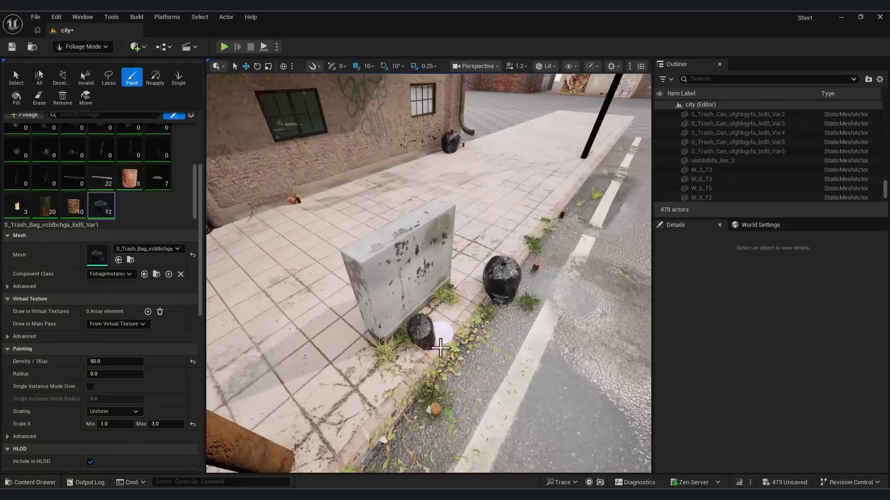
pyautogui.click(394, 371)
pyautogui.moveTo(394, 370)
pyautogui.mouseDown(button='right')
pyautogui.moveTo(334, 366)
pyautogui.moveTo(431, 352)
pyautogui.mouseUp(button='right')
# Switch to the CineCameraActor view and paint a trash bag and debris around the foreground rocks, undoing stray pieces on the road
pyautogui.click(476, 66)
pyautogui.click(498, 122)
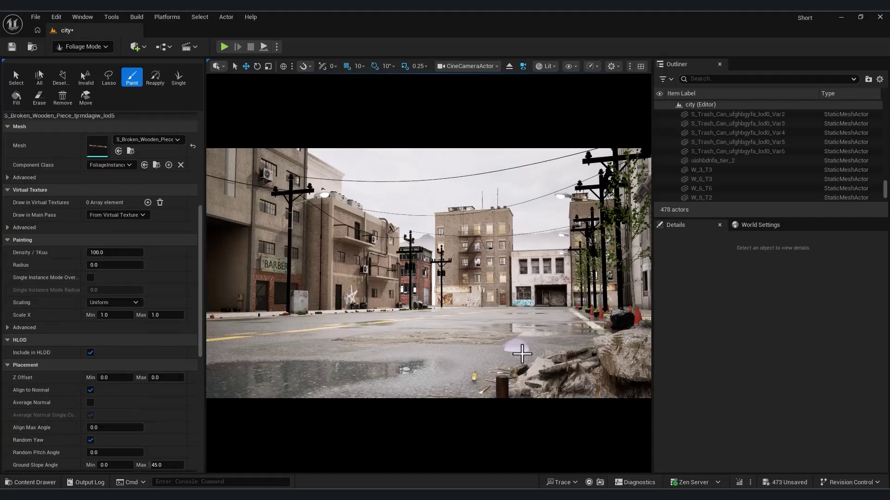
pyautogui.click(524, 380)
pyautogui.hotkey('ctrl', 'z')
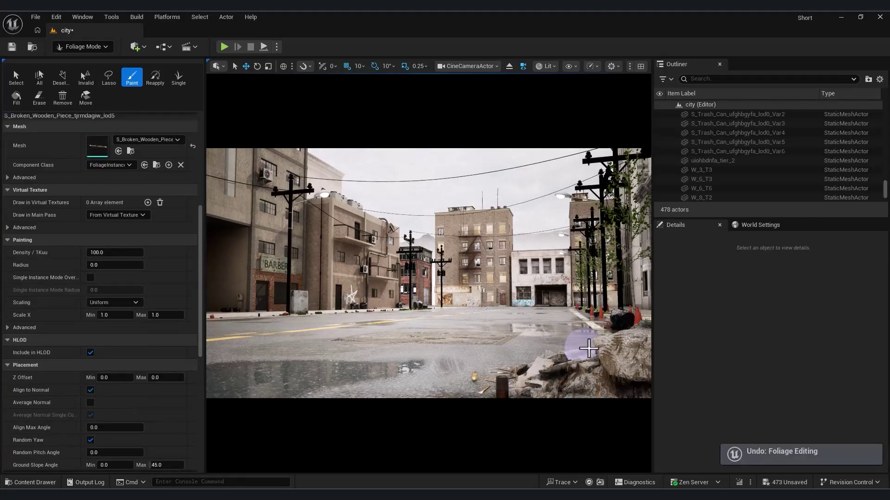
pyautogui.click(572, 349)
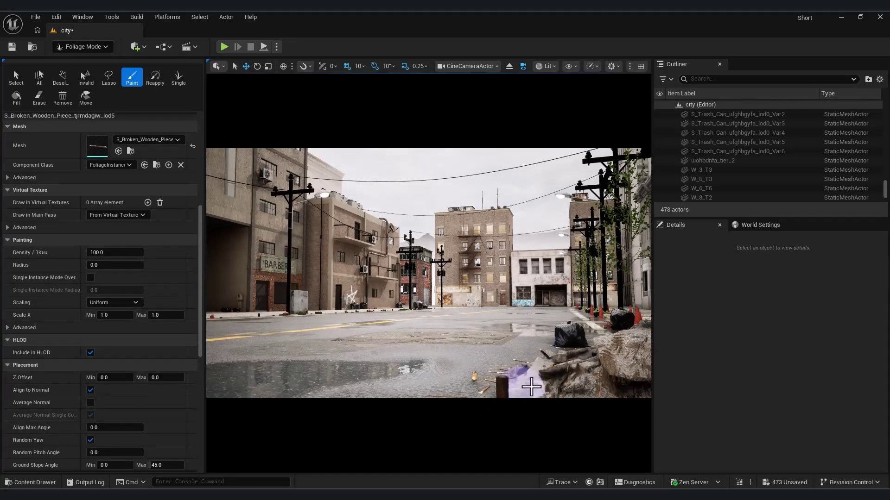
pyautogui.scroll(3, 137, 266)
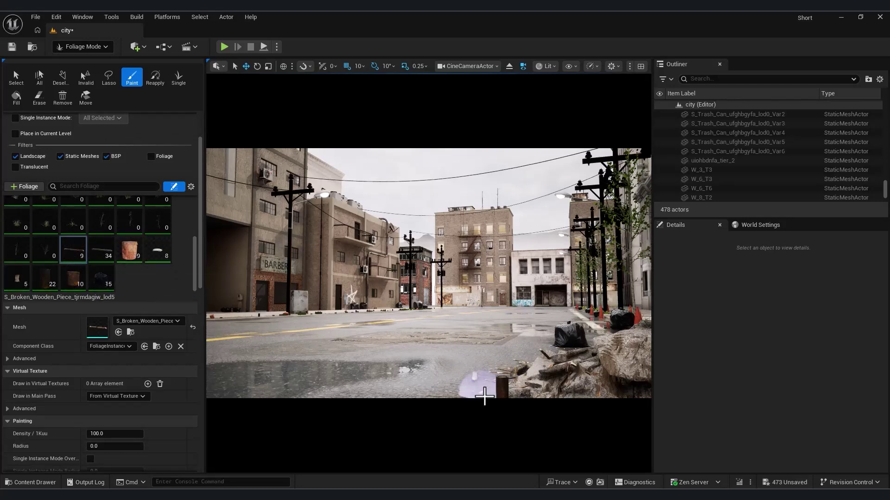
pyautogui.scroll(3, 129, 314)
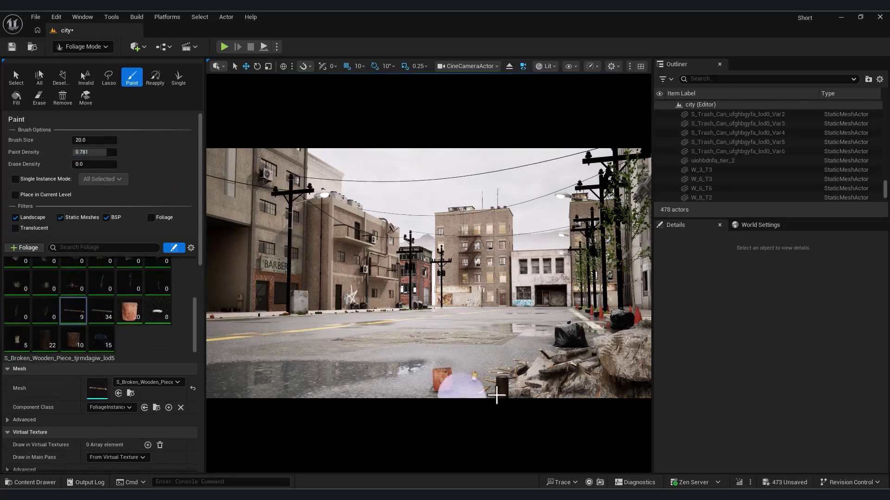
pyautogui.hotkey('ctrl', 'z')
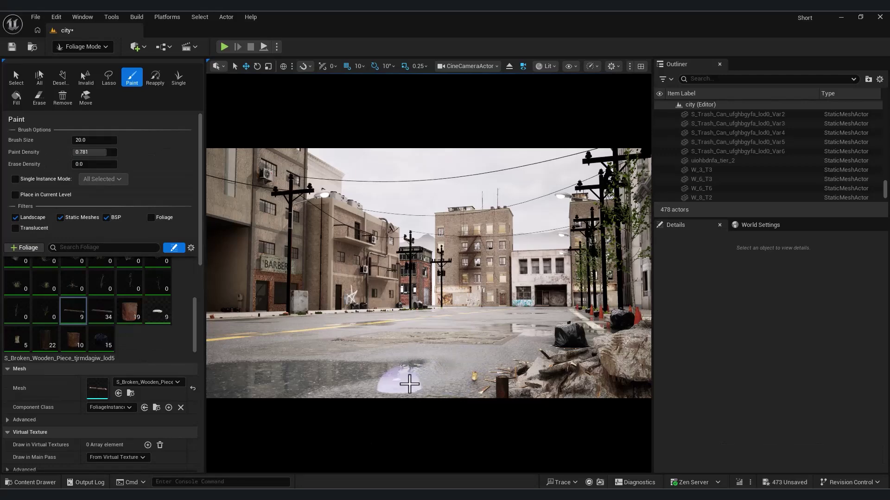
pyautogui.hotkey('ctrl', 'z')
# Set the Dirty Styrofoam foliage's maximum Z Offset to 0 and its painting density to 100
pyautogui.scroll(-5, 149, 391)
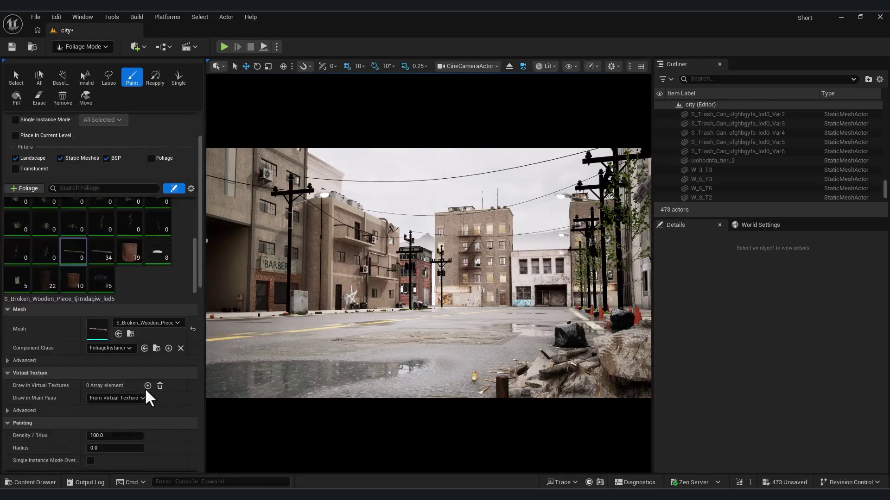
pyautogui.scroll(2, 113, 235)
pyautogui.click(157, 149)
pyautogui.scroll(-2, 99, 433)
pyautogui.click(166, 412)
pyautogui.write('0')
pyautogui.press('Return')
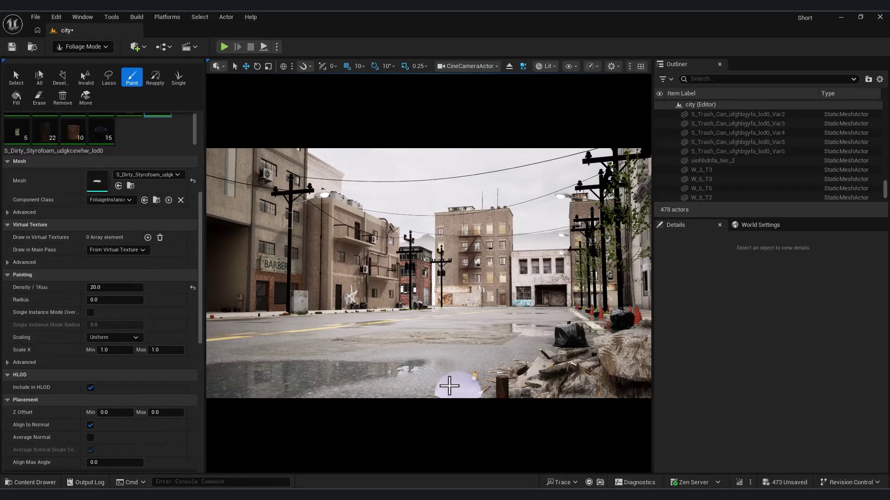
pyautogui.click(121, 287)
pyautogui.write('100')
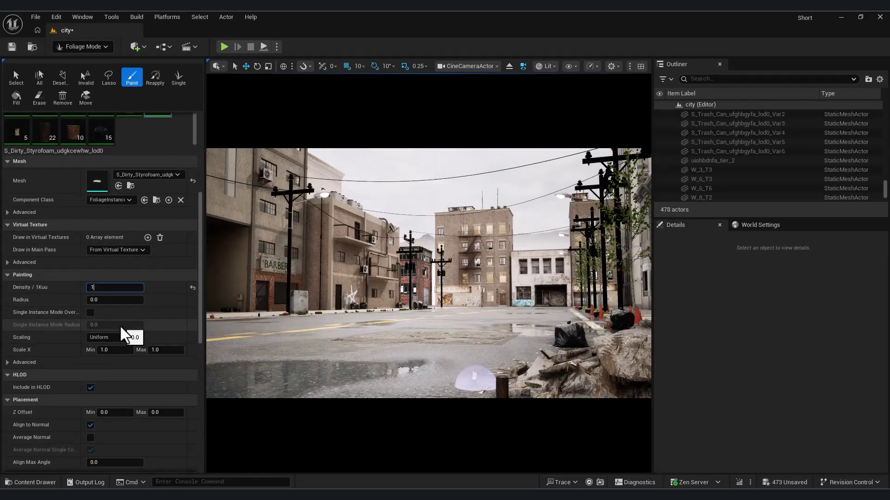
pyautogui.press('Return')
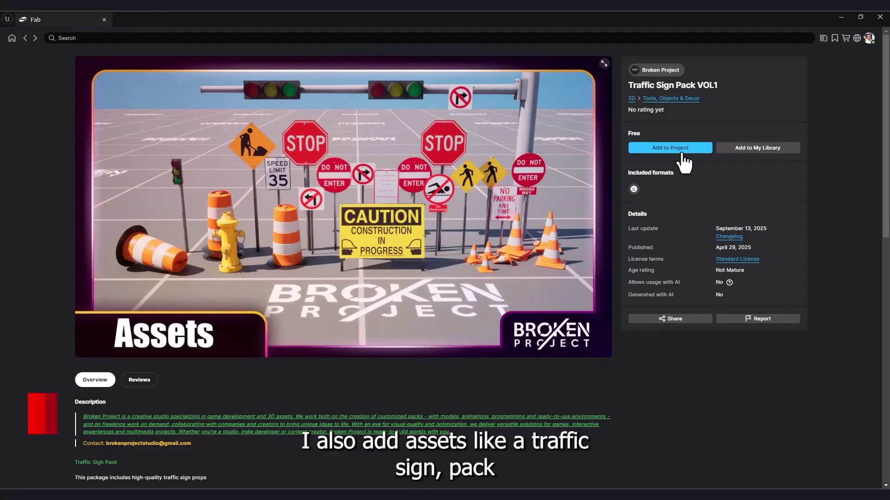
# Add the version 5.5 Traffic Sign Pack VOL1 and the Roadside Construction pack from Fab to the project
pyautogui.click(676, 150)
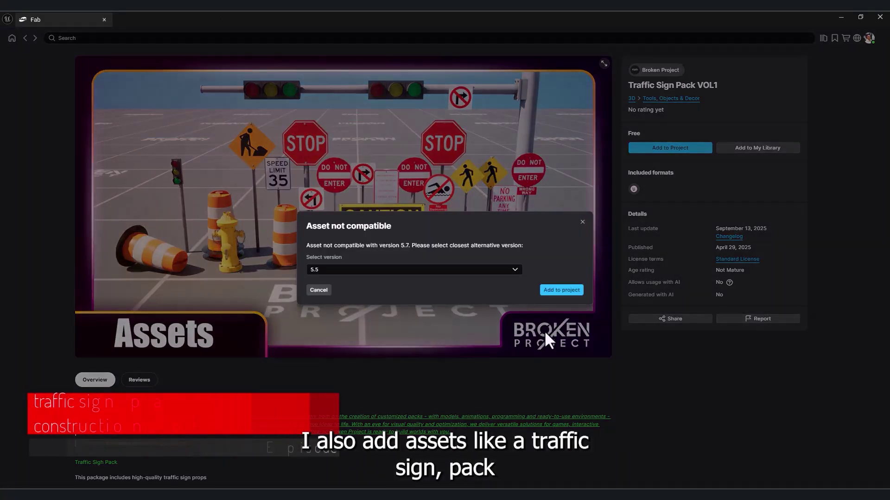
pyautogui.click(562, 290)
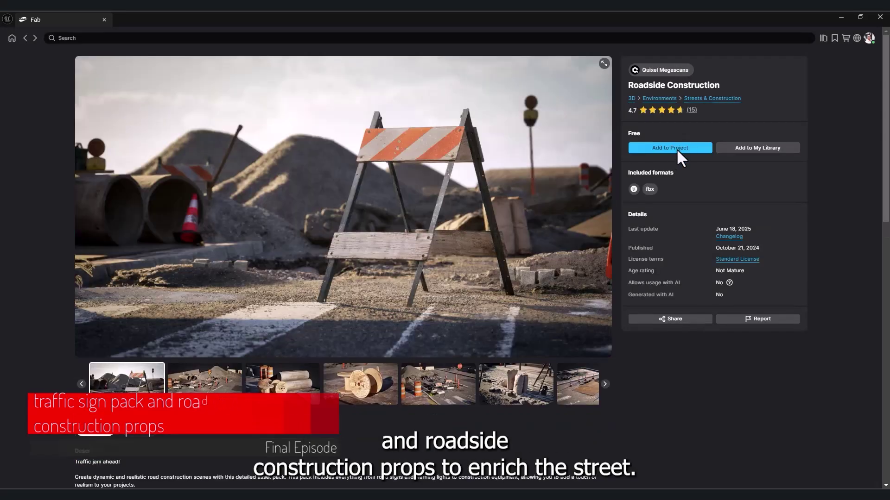
pyautogui.click(673, 149)
pyautogui.click(440, 274)
pyautogui.click(367, 312)
pyautogui.click(560, 291)
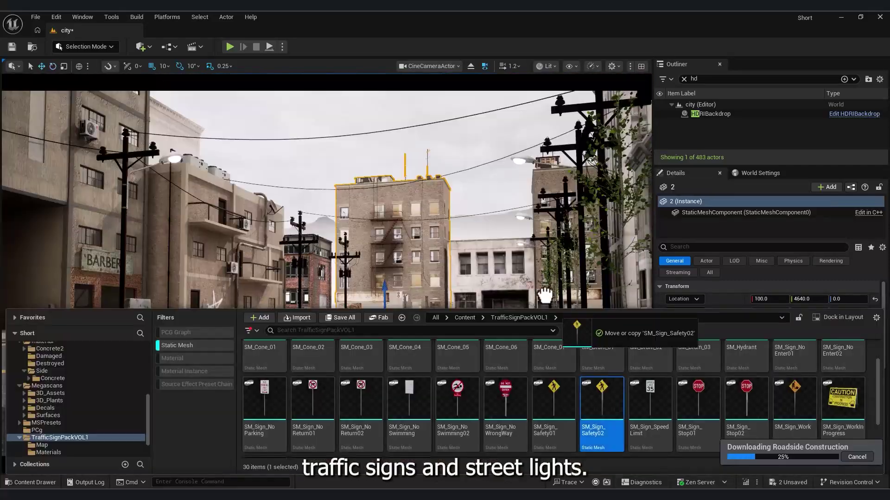
# Place the SM_Sign_Safety02 pedestrian sign beside the foreground rocks, and position and rotate a traffic light pole on the street
pyautogui.moveTo(598, 412); pyautogui.dragTo(600, 370)
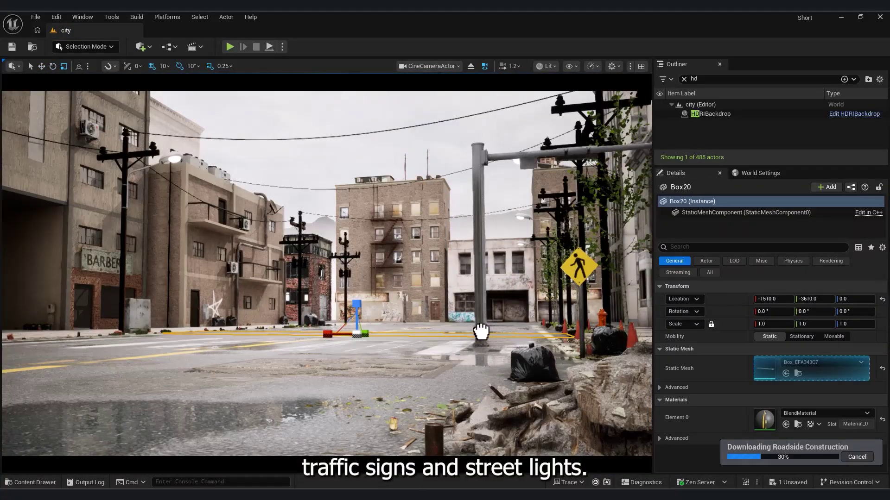
pyautogui.moveTo(481, 331); pyautogui.dragTo(509, 341)
pyautogui.press('e')
pyautogui.moveTo(508, 344); pyautogui.dragTo(563, 343)
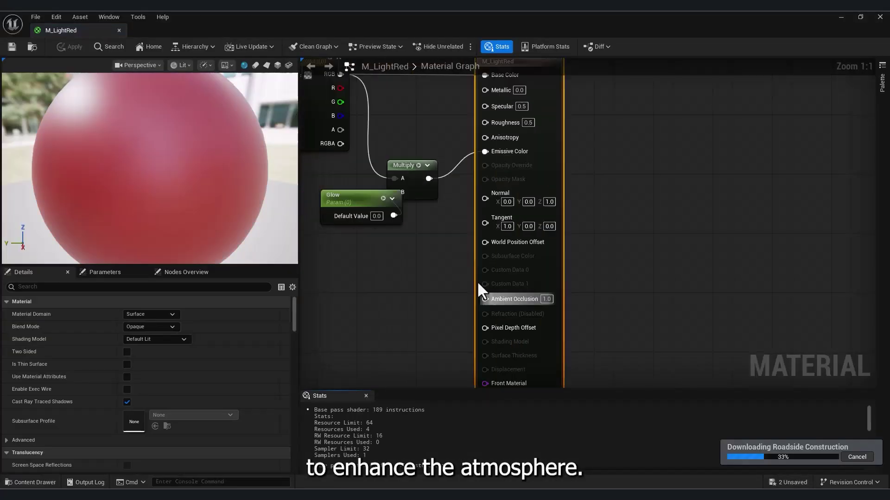
# Set the Glow parameter's default value to 5 in the M_LightRed material and save the material
pyautogui.moveTo(477, 281); pyautogui.dragTo(598, 292, button='right')
pyautogui.moveTo(482, 218); pyautogui.dragTo(412, 241)
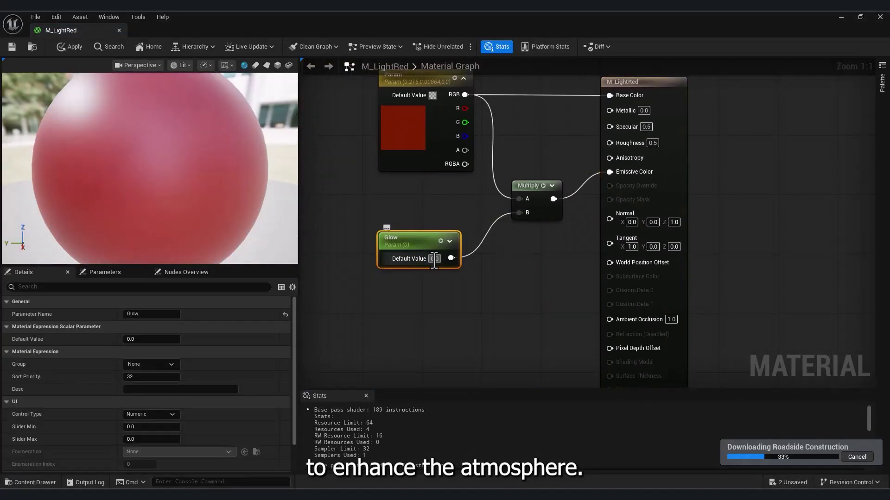
pyautogui.write('5')
pyautogui.press('Return')
pyautogui.hotkey('ctrl', 's')
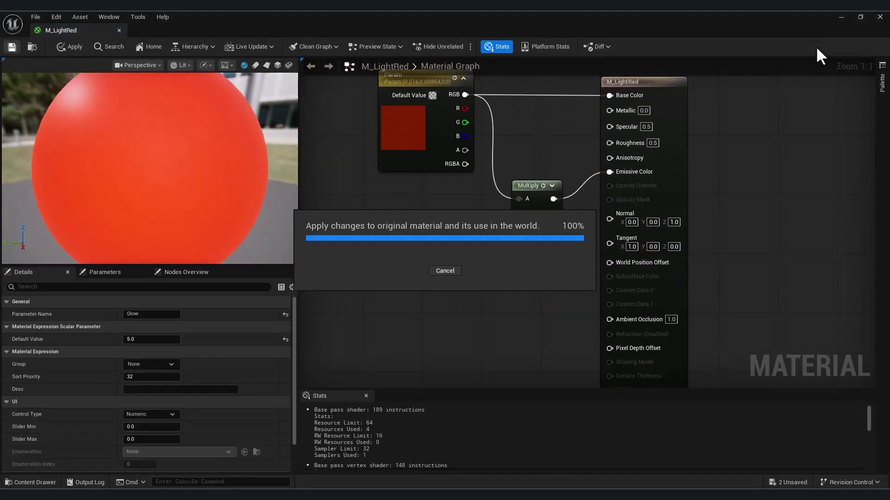
pyautogui.click(840, 17)
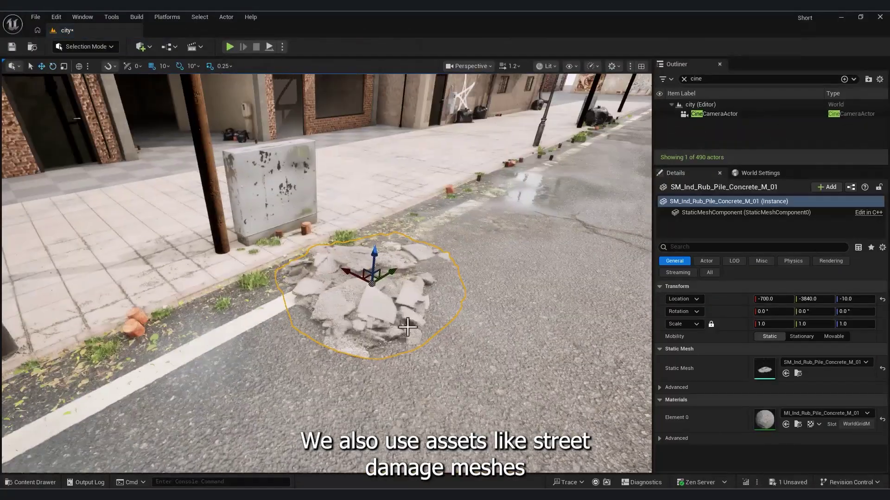
# Place a wooden cable reel beside the concrete rubble at the curb and rotate the second rubble pile
pyautogui.hotkey('ctrl', 'space')
pyautogui.moveTo(308, 457); pyautogui.dragTo(258, 307)
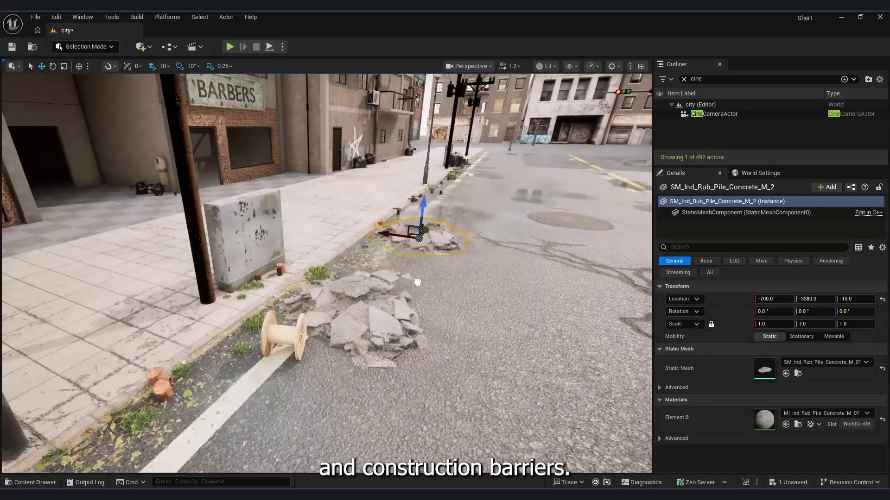
pyautogui.press('e')
pyautogui.moveTo(418, 282); pyautogui.dragTo(406, 263)
pyautogui.press('w')
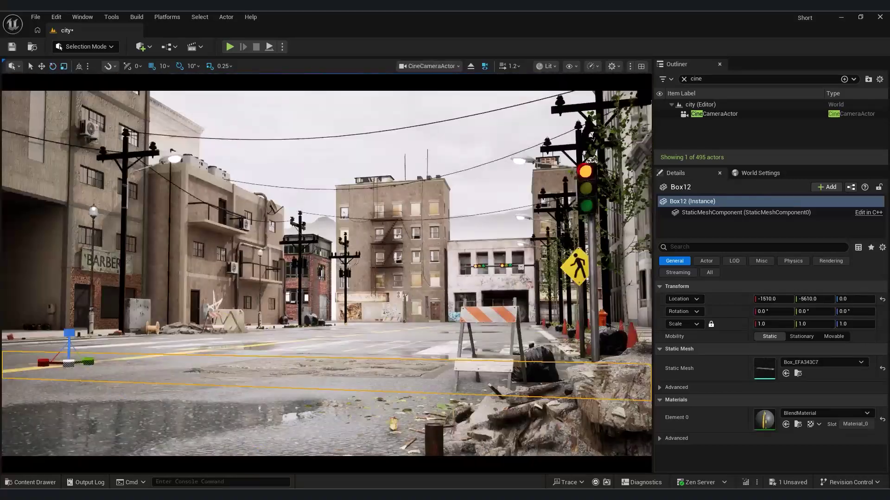
pyautogui.click(485, 191)
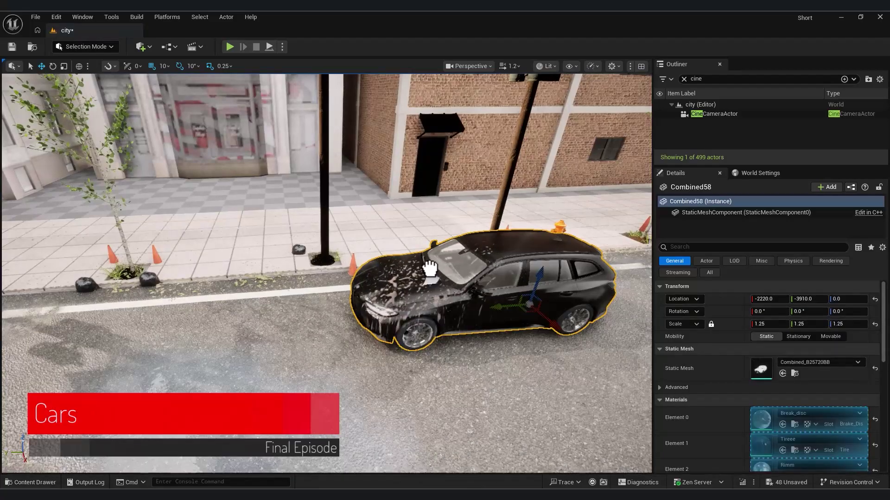
pyautogui.moveTo(457, 293); pyautogui.dragTo(456, 286, button='right')
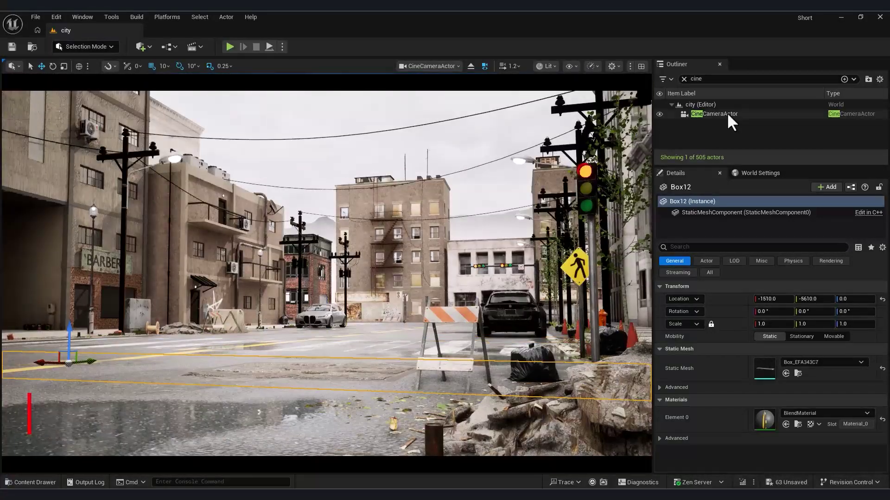
# Adjust the CineCameraActor's Vignette Intensity and enable Sharpen at about 0.22
pyautogui.click(727, 114)
pyautogui.scroll(-10, 824, 417)
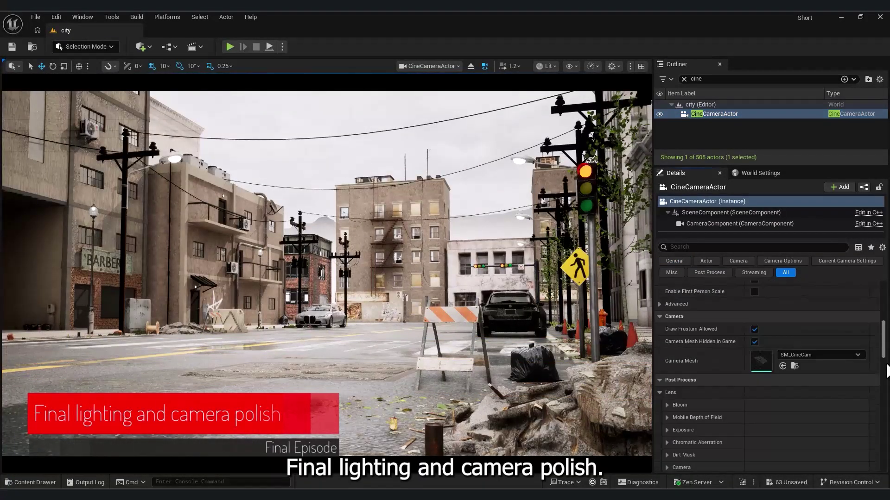
pyautogui.scroll(-4, 886, 371)
pyautogui.click(672, 339)
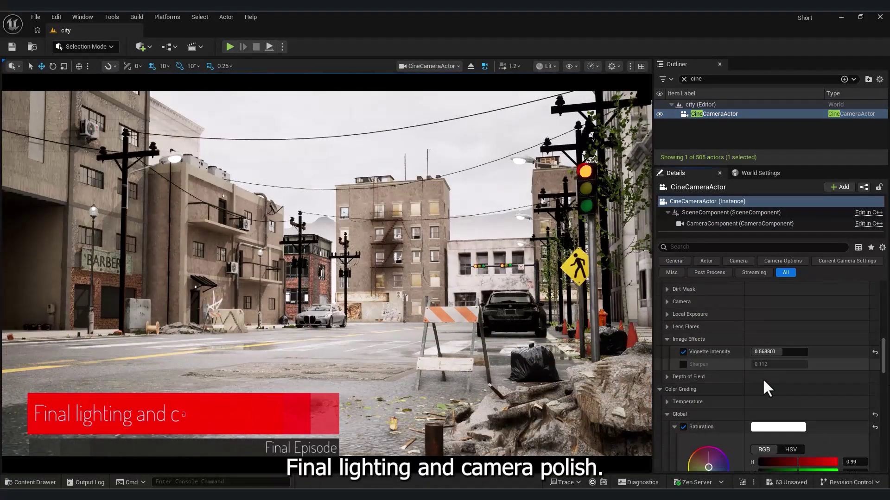
pyautogui.moveTo(765, 352)
pyautogui.mouseDown()
pyautogui.moveTo(786, 351)
pyautogui.moveTo(770, 364)
pyautogui.mouseUp()
pyautogui.click(683, 364)
pyautogui.scroll(2, 853, 394)
pyautogui.scroll(-7, 839, 398)
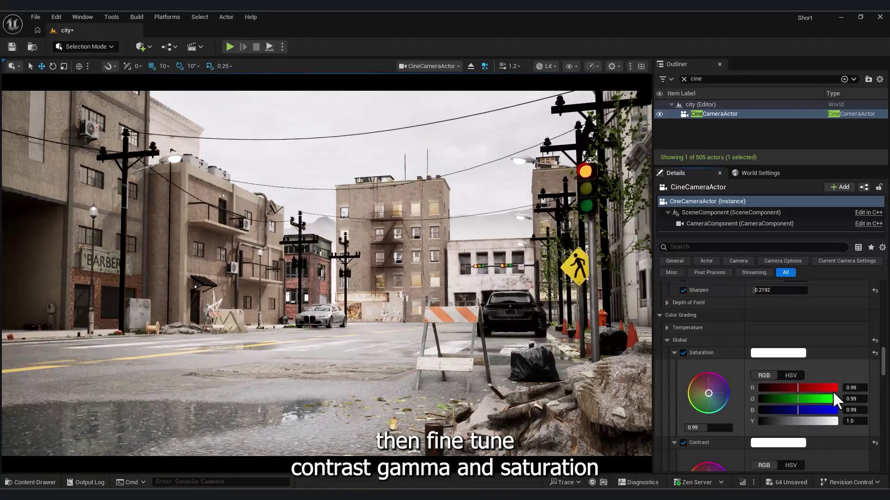
# Fine-tune the camera's global color grading by raising Contrast and setting Gamma to 0.95
pyautogui.moveTo(884, 375)
pyautogui.mouseDown()
pyautogui.moveTo(887, 435)
pyautogui.moveTo(887, 368)
pyautogui.moveTo(888, 387)
pyautogui.mouseUp()
pyautogui.scroll(2, 718, 394)
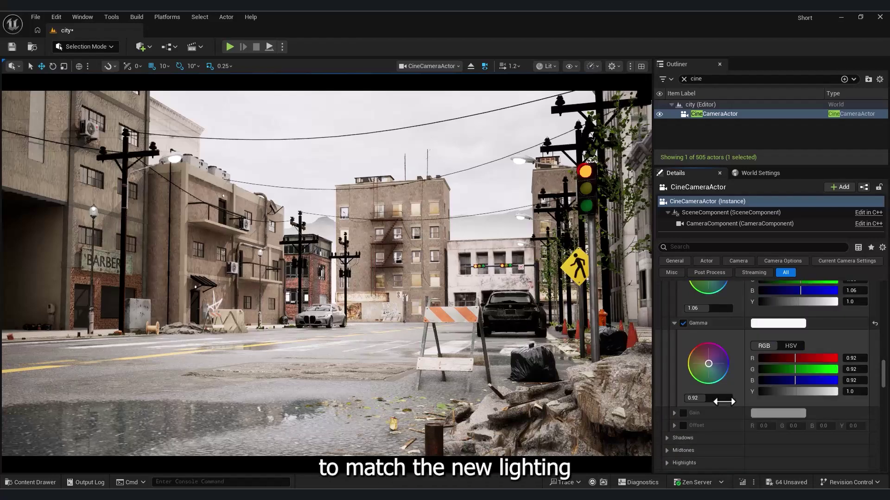
pyautogui.moveTo(714, 442); pyautogui.dragTo(711, 442)
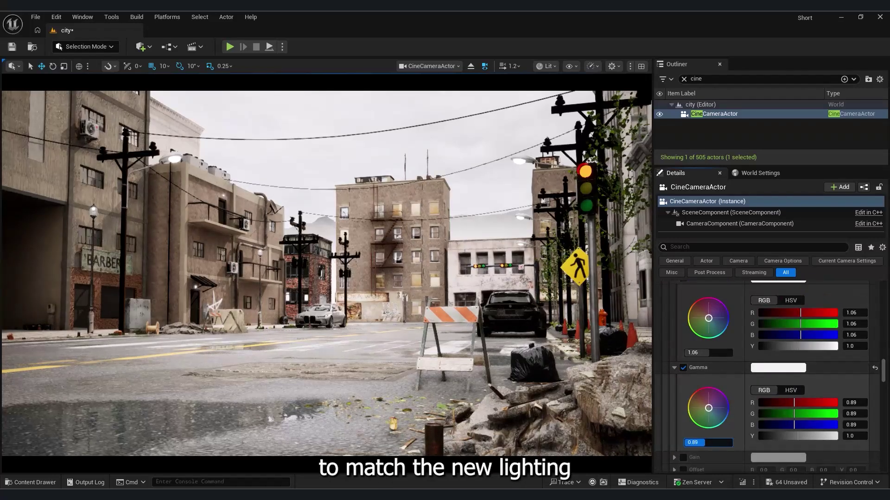
pyautogui.moveTo(703, 353)
pyautogui.mouseDown()
pyautogui.moveTo(716, 353)
pyautogui.moveTo(708, 353)
pyautogui.mouseUp()
pyautogui.moveTo(708, 443); pyautogui.dragTo(713, 442)
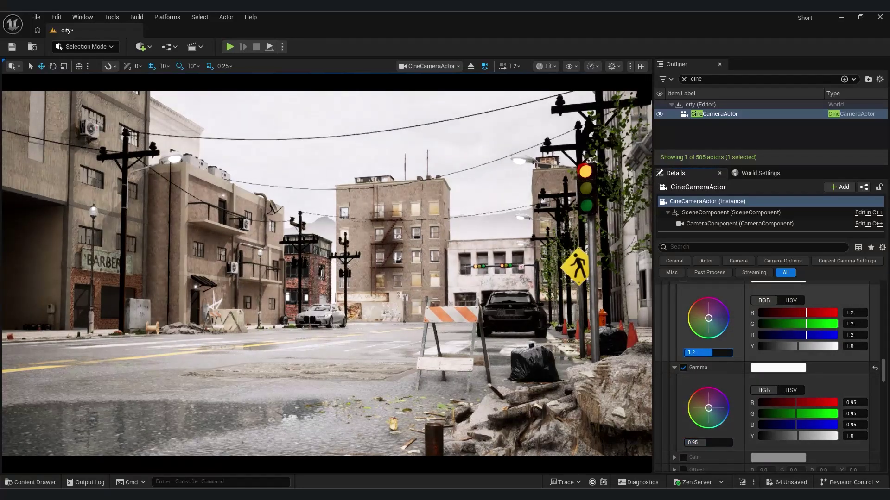
pyautogui.moveTo(708, 353); pyautogui.dragTo(705, 353)
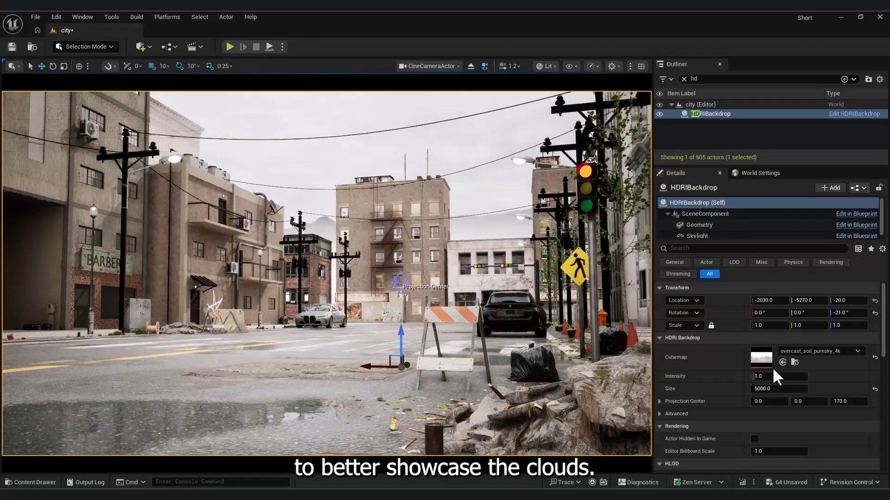
# Lower the HDRI Backdrop's intensity to 0.368 and set the overcast_soil_puresky_4k texture's Brightness to 0.8
pyautogui.moveTo(775, 378); pyautogui.dragTo(756, 378)
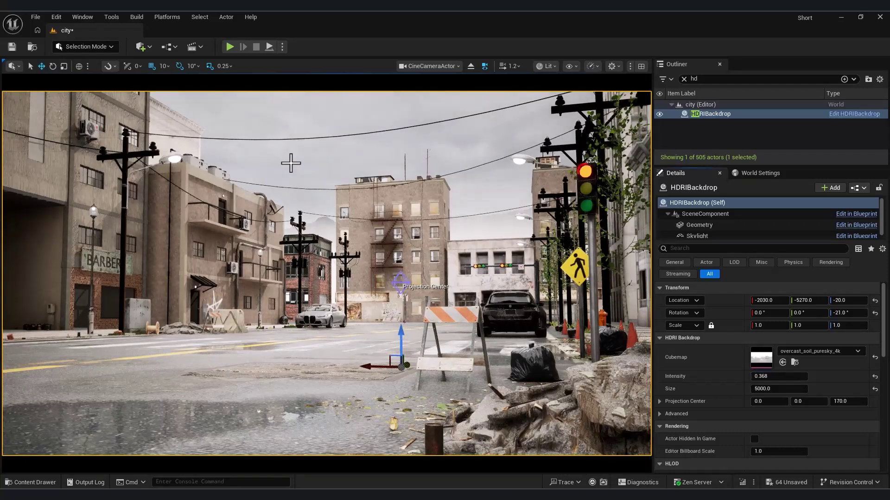
pyautogui.click(794, 362)
pyautogui.doubleClick(263, 368)
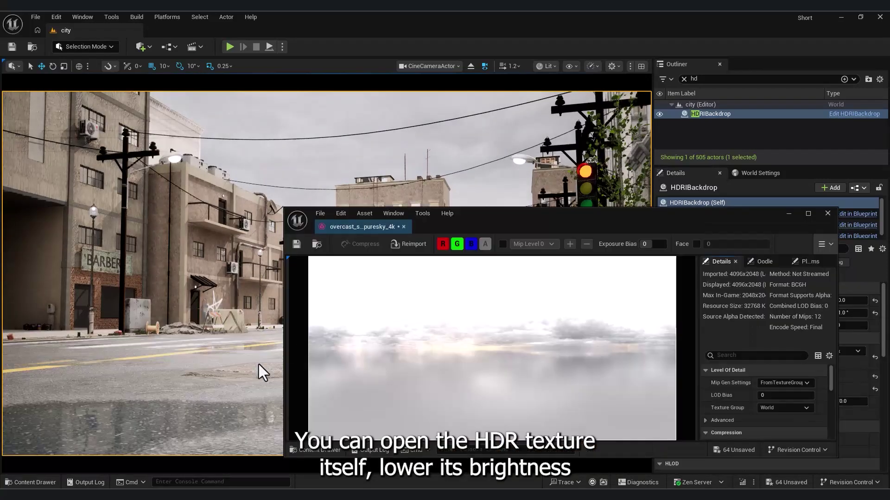
pyautogui.scroll(-5, 816, 384)
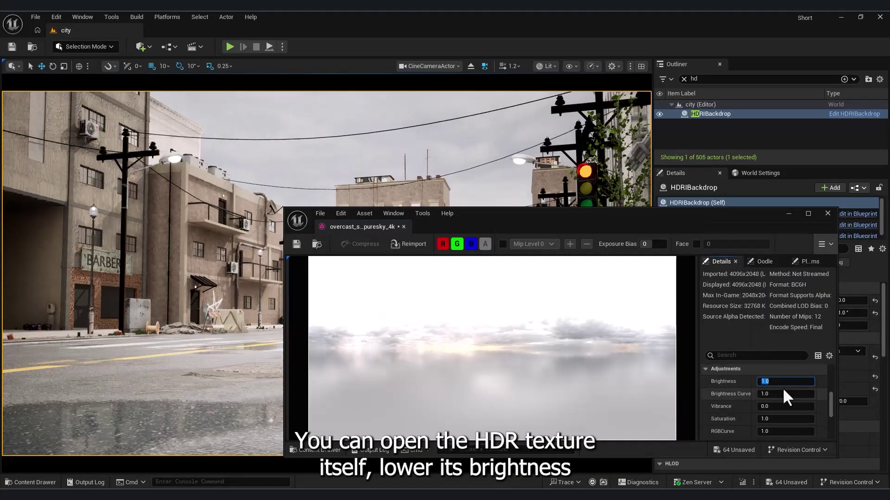
pyautogui.write('0.8')
pyautogui.press('Return')
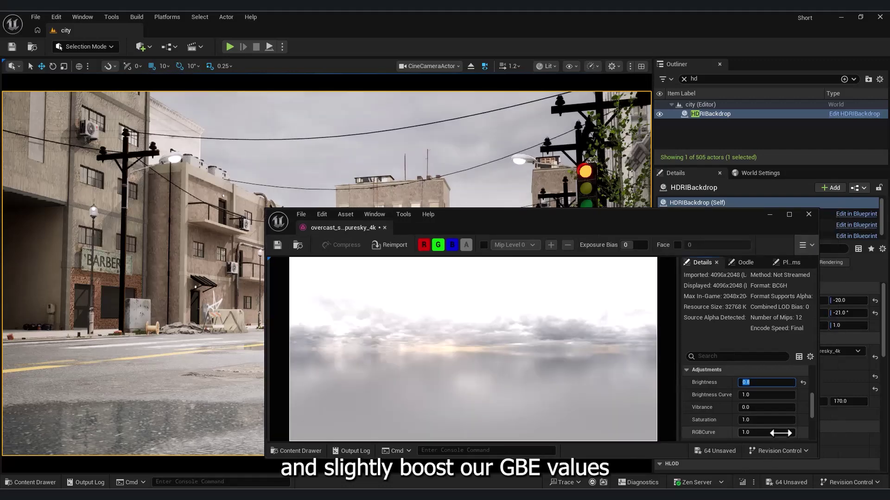
# Set the overcast_soil_puresky_4k texture's RGBCurve to 1.5 and close the texture editor
pyautogui.write('1.5')
pyautogui.press('Return')
pyautogui.moveTo(501, 220); pyautogui.dragTo(458, 217)
pyautogui.click(766, 215)
pyautogui.click(277, 373)
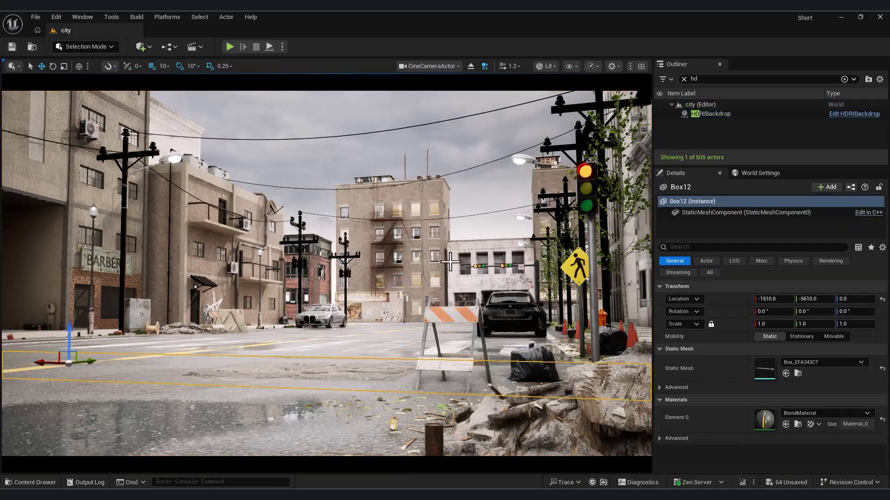
pyautogui.click(492, 225)
pyautogui.click(313, 216)
# Find the fog actors and lower Radial Fog Density to about 0.185 on LocalFogVolume and about 0.148 on LocalFogVolume2
pyautogui.click(696, 82)
pyautogui.write('hd')
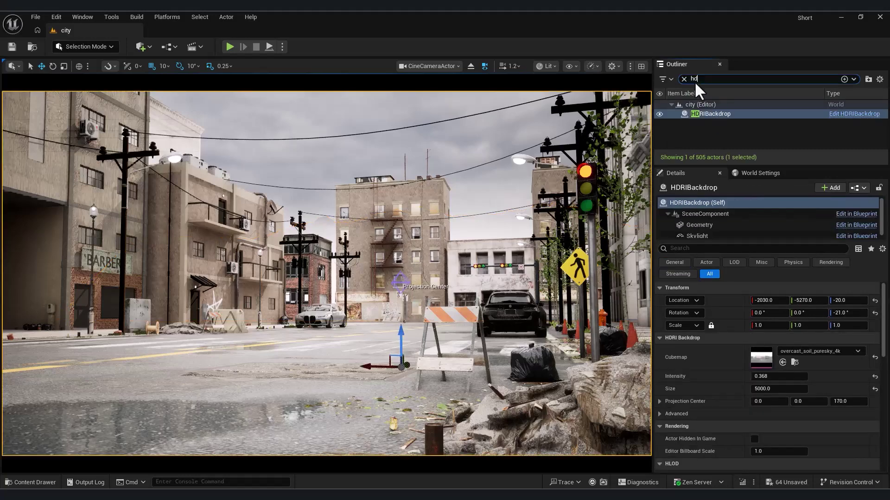
pyautogui.press('BackSpace')
pyautogui.press('BackSpace')
pyautogui.write('fog')
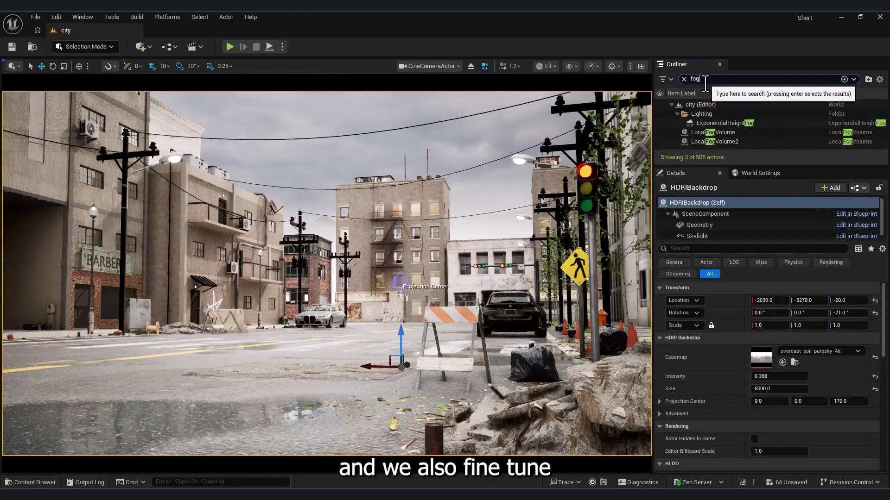
pyautogui.click(734, 133)
pyautogui.click(661, 133)
pyautogui.click(661, 132)
pyautogui.click(735, 134)
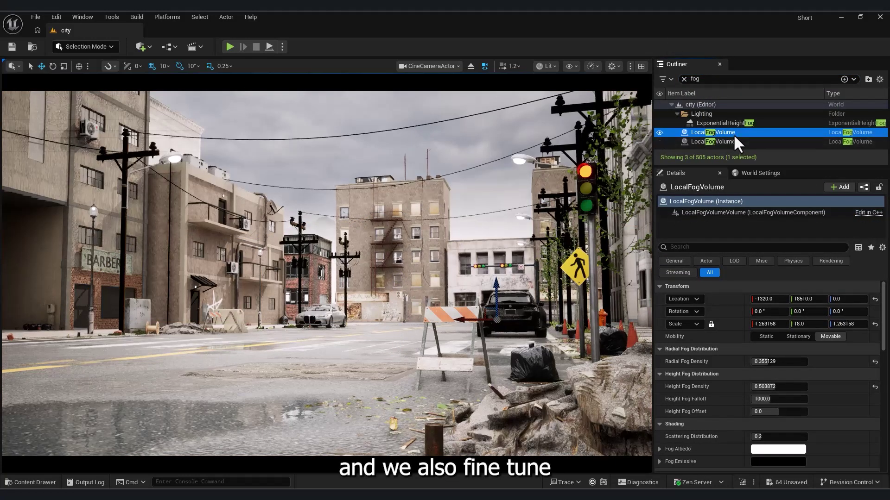
pyautogui.moveTo(778, 364); pyautogui.dragTo(770, 365)
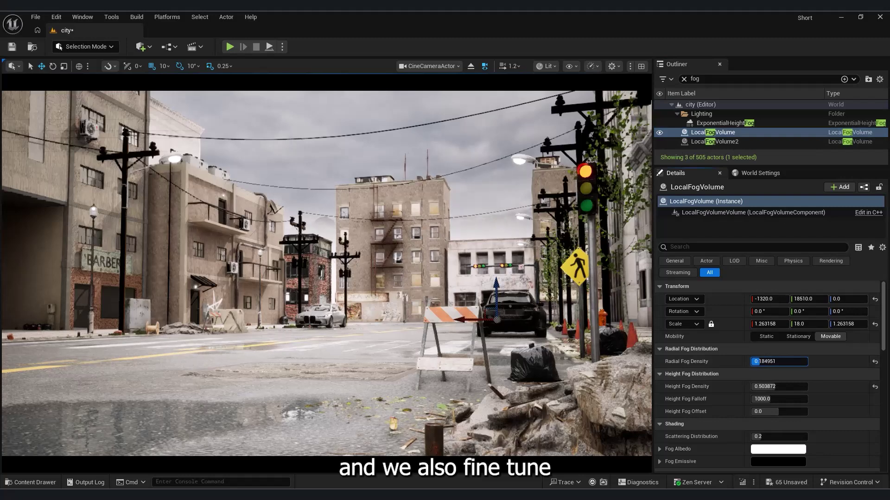
pyautogui.click(739, 142)
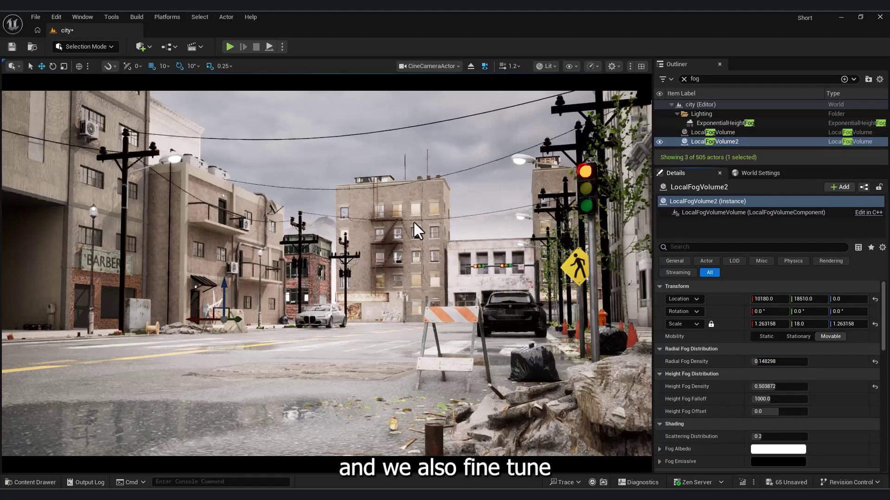
pyautogui.click(224, 373)
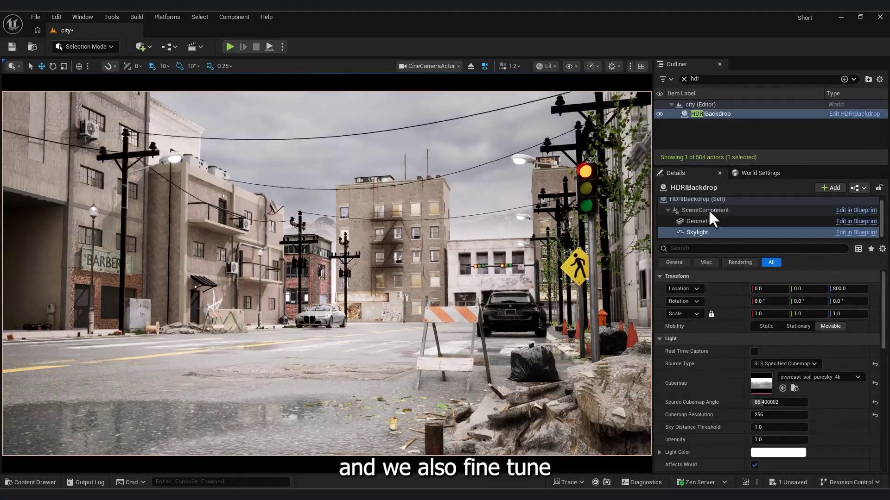
# Set the Intensity of the HDRIBackdrop's Skylight component to 0.5, trying 0.1 along the way
pyautogui.click(702, 230)
pyautogui.click(768, 438)
pyautogui.write('0.5')
pyautogui.press('Return')
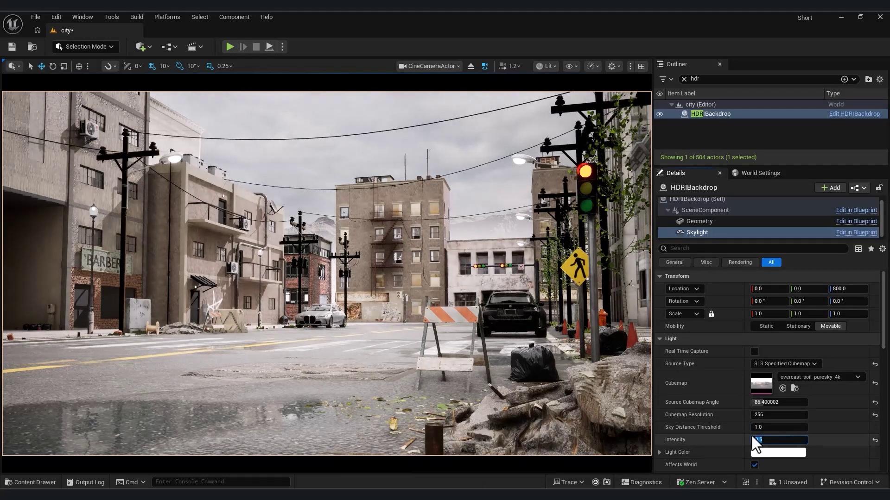
pyautogui.write('0.1')
pyautogui.press('Return')
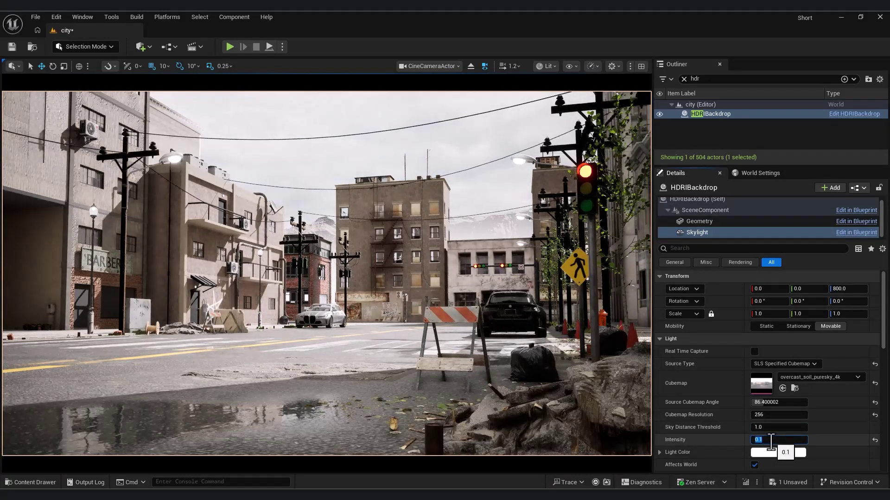
pyautogui.write('0.5')
pyautogui.press('Return')
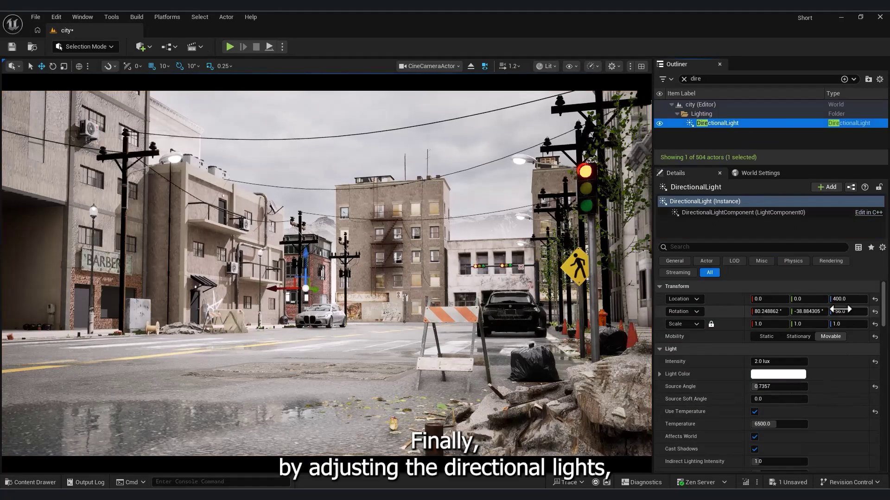
# Rotate the DirectionalLight to -61° around Z and set its Intensity to 3 lux after trying 5 lux
pyautogui.moveTo(840, 309); pyautogui.dragTo(827, 309)
pyautogui.click(761, 364)
pyautogui.write('5')
pyautogui.press('Return')
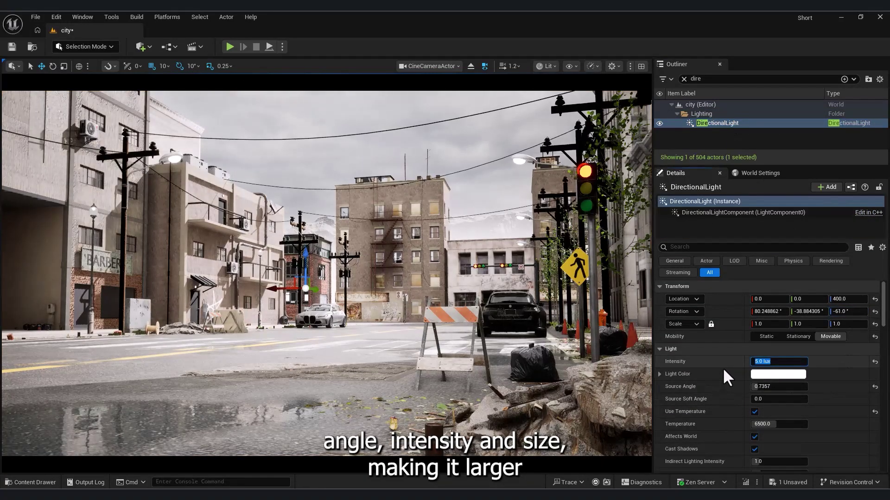
pyautogui.write('3')
pyautogui.press('Return')
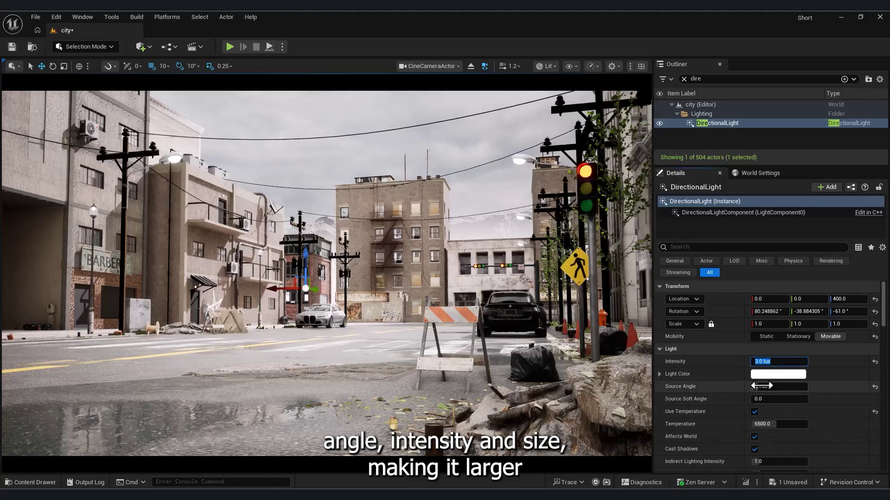
# Soften the DirectionalLight's shadows with a Source Soft Angle of about 0.628 and a Source Angle of 5
pyautogui.moveTo(761, 386); pyautogui.dragTo(774, 399)
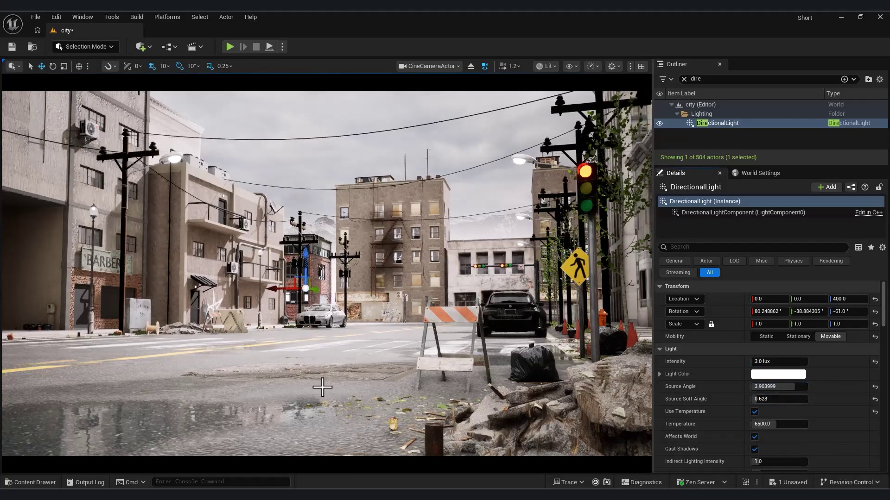
pyautogui.click(779, 386)
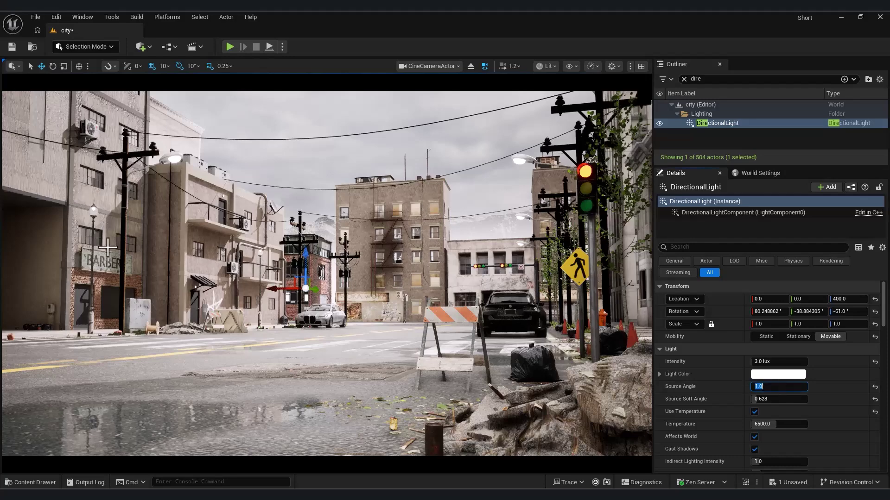
pyautogui.write('5')
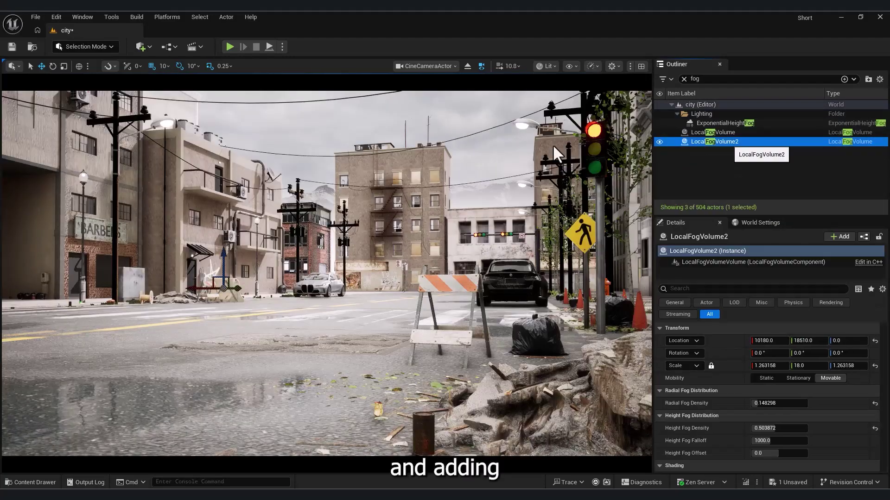
# Duplicate LocalFogVolume, move the copy over the street to Y -4160 and return to the CineCameraActor view
pyautogui.click(429, 66)
pyautogui.click(440, 100)
pyautogui.moveTo(326, 274); pyautogui.dragTo(385, 278, button='right')
pyautogui.click(710, 133)
pyautogui.hotkey('ctrl', 'd')
pyautogui.moveTo(326, 274); pyautogui.dragTo(389, 306, button='right')
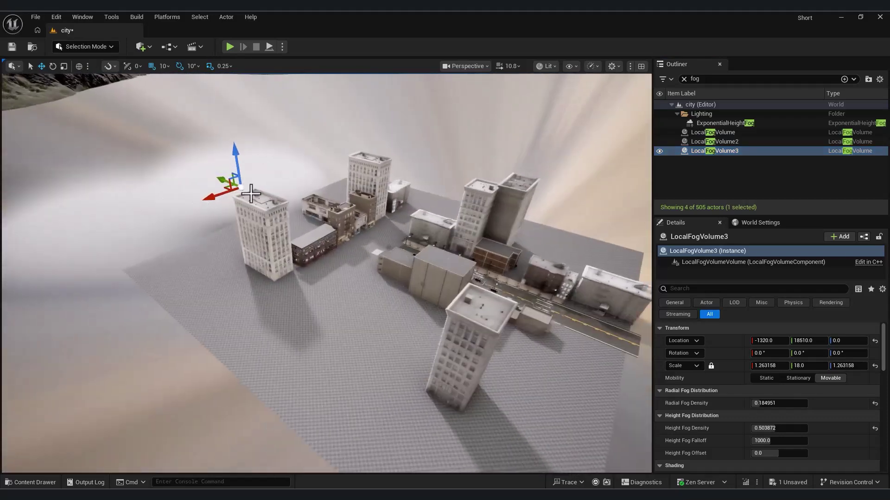
pyautogui.click(464, 65)
pyautogui.click(482, 109)
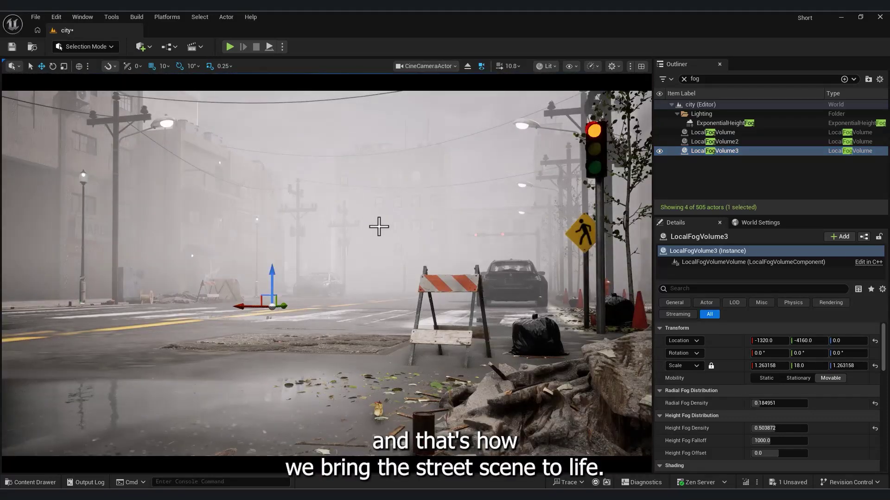
# Raise the CineCameraActor's Bloom Intensity to about 7.81 so the street lamps glow
pyautogui.click(341, 312)
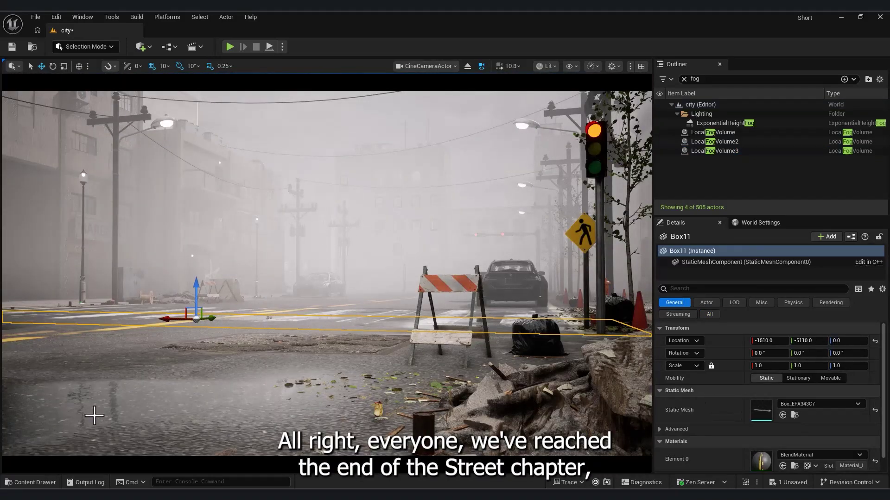
pyautogui.click(160, 124)
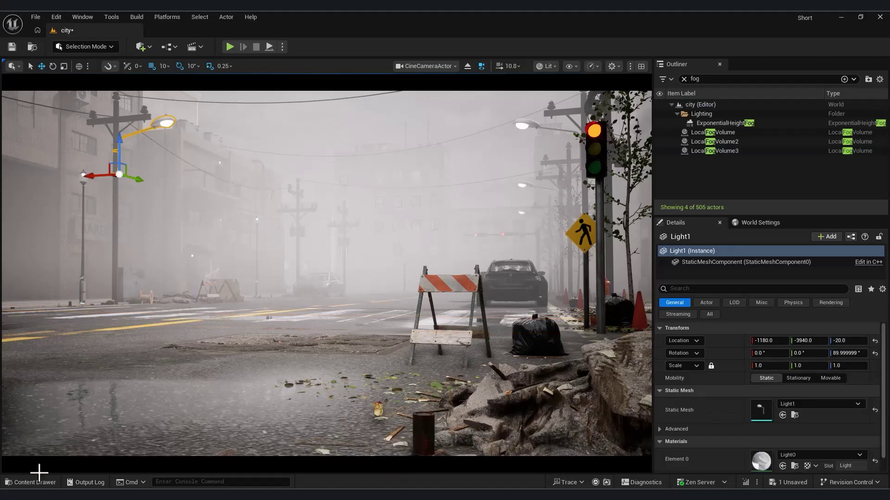
pyautogui.click(737, 113)
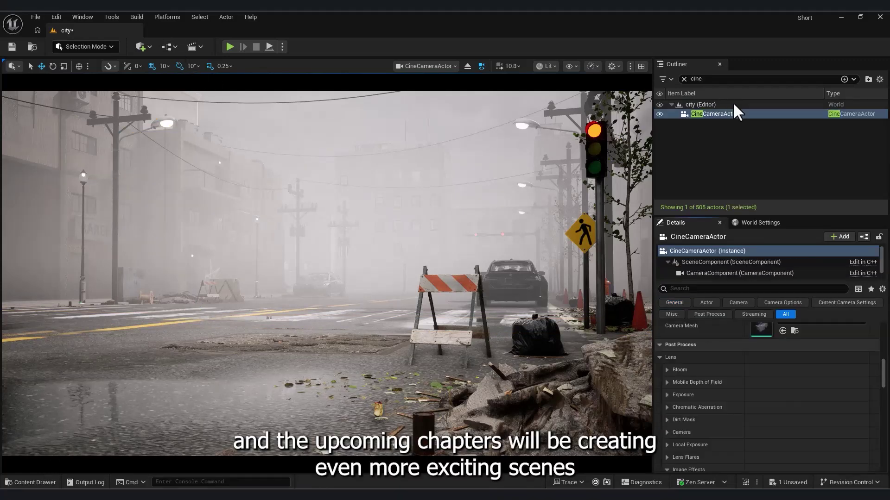
pyautogui.click(680, 370)
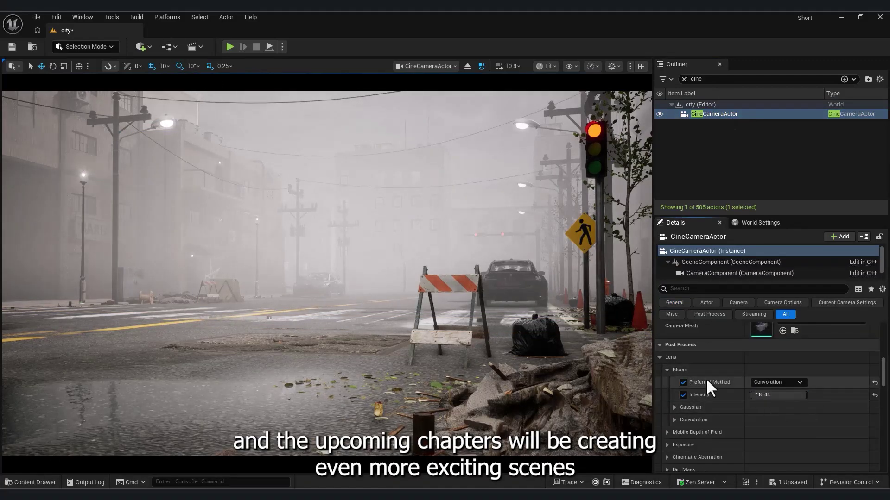
# Thin out LocalFogVolume3 with Height Fog Density 0.3995, Height Fog Falloff about 1536.6 and Height Fog Offset about -0.192
pyautogui.click(684, 79)
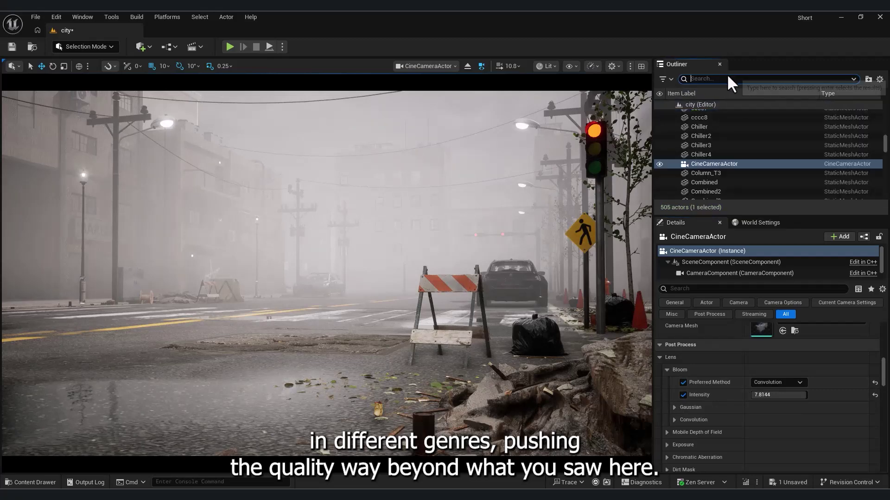
pyautogui.write('fog')
pyautogui.click(732, 151)
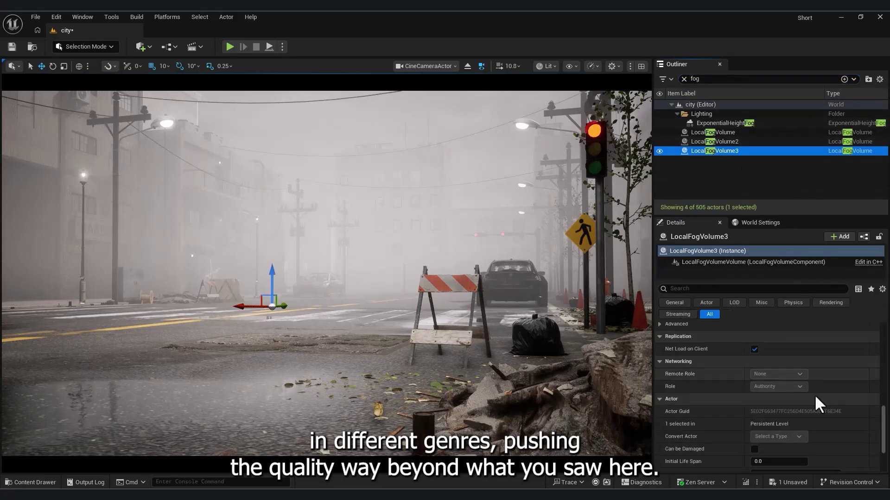
pyautogui.scroll(5, 815, 404)
pyautogui.doubleClick(758, 406)
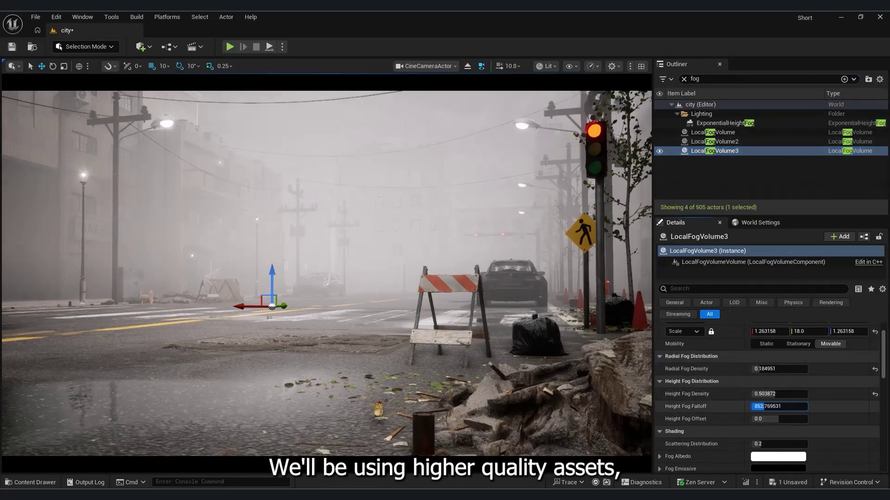
pyautogui.moveTo(764, 406)
pyautogui.mouseDown()
pyautogui.moveTo(803, 406)
pyautogui.moveTo(774, 406)
pyautogui.moveTo(768, 394)
pyautogui.moveTo(770, 420)
pyautogui.moveTo(755, 420)
pyautogui.mouseUp()
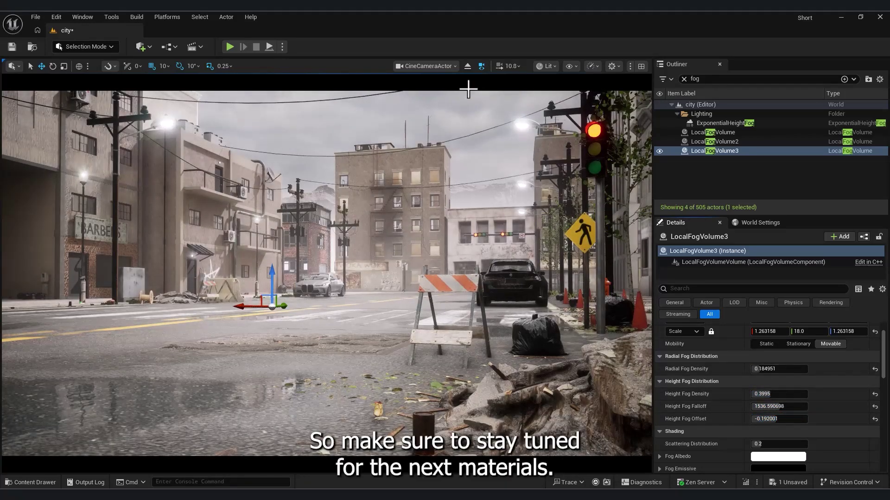
# Switch to the free perspective view and fly along the street and sidewalk to inspect the scene
pyautogui.click(426, 65)
pyautogui.click(417, 92)
pyautogui.press('w')
pyautogui.moveTo(327, 274); pyautogui.dragTo(352, 250, button='right')
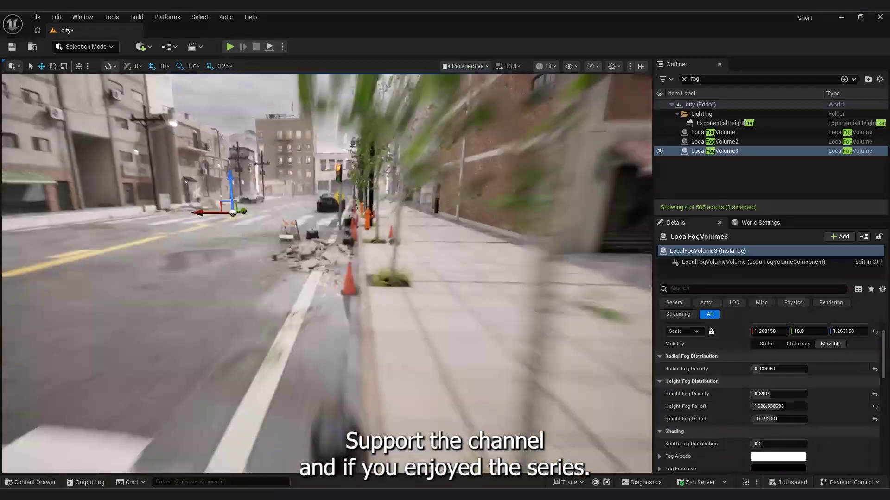